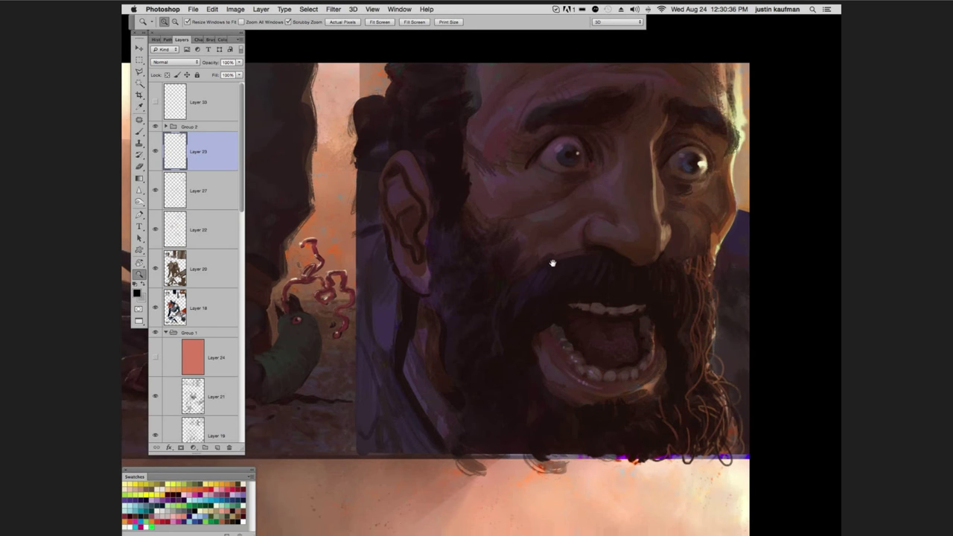
# Step: Choose the Brush tool and select the 60 px textured brush preset
pyautogui.scroll(-3, 566, 251)
pyautogui.hscroll(-3, 566, 252)
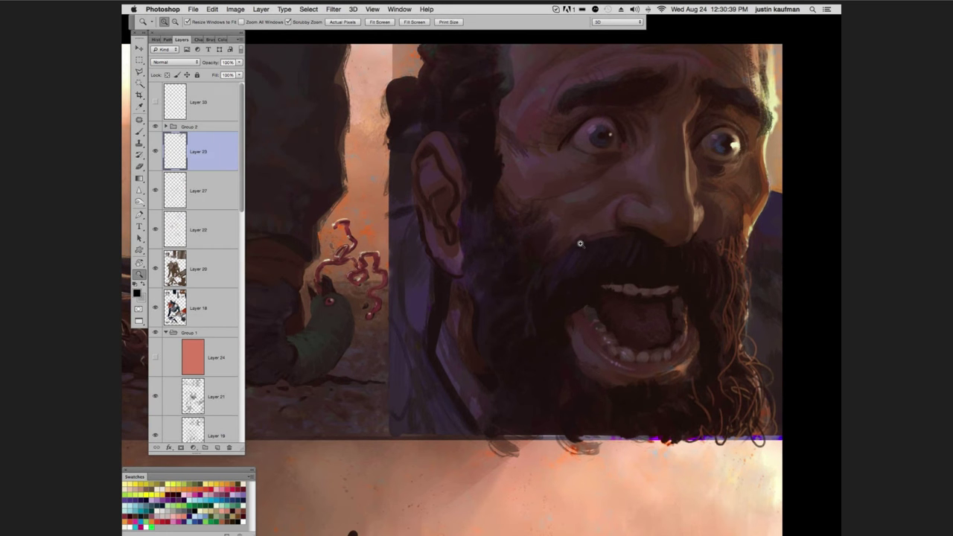
pyautogui.press('b')
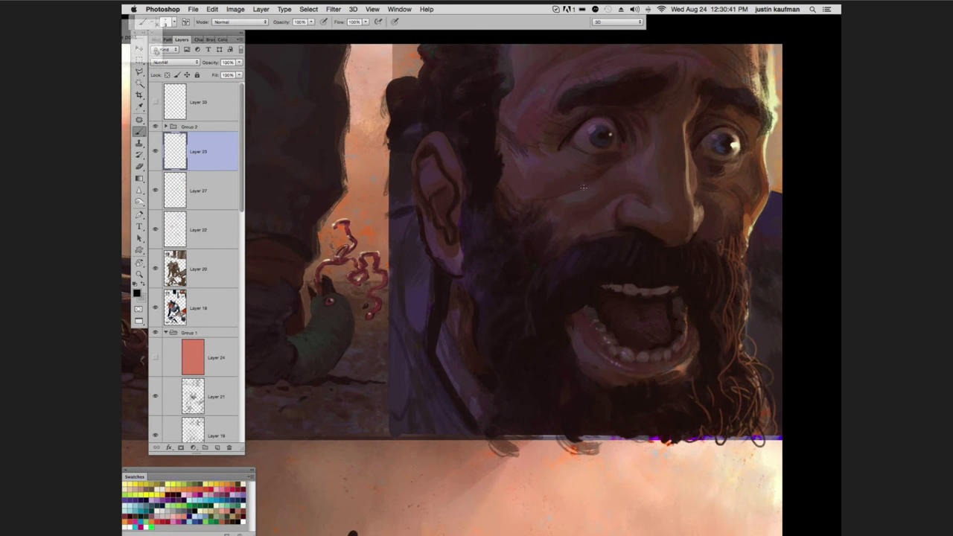
pyautogui.rightClick(585, 197)
pyautogui.scroll(-5, 660, 410)
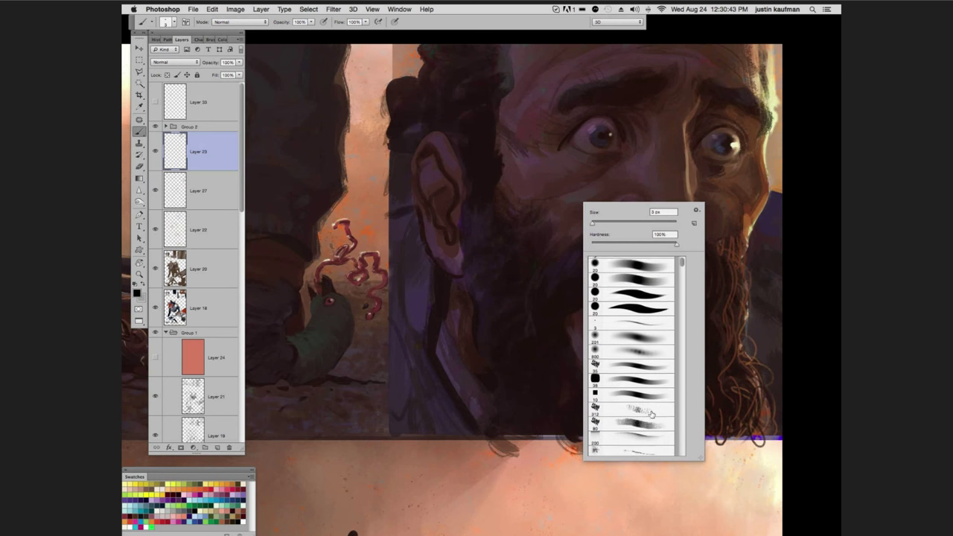
pyautogui.scroll(-5, 659, 320)
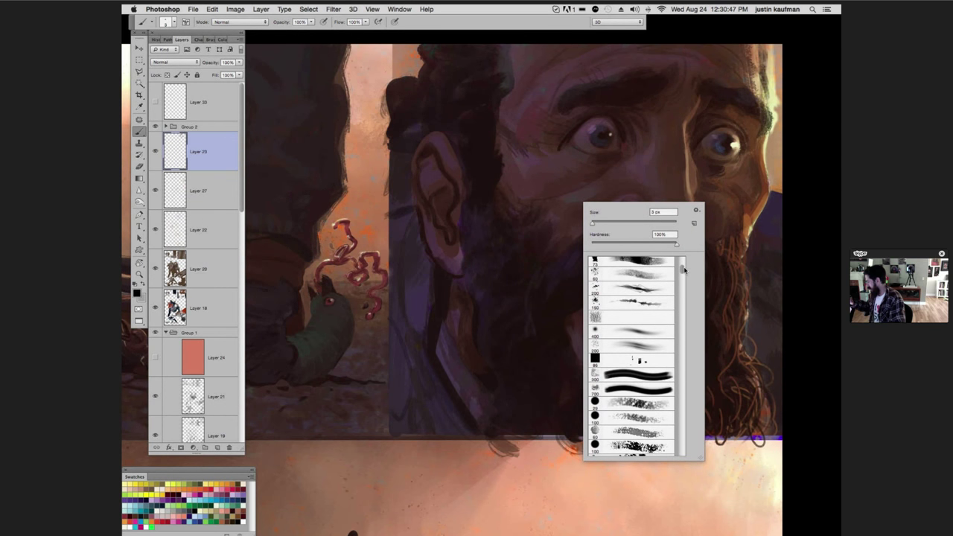
pyautogui.scroll(10, 680, 266)
pyautogui.scroll(-3, 650, 392)
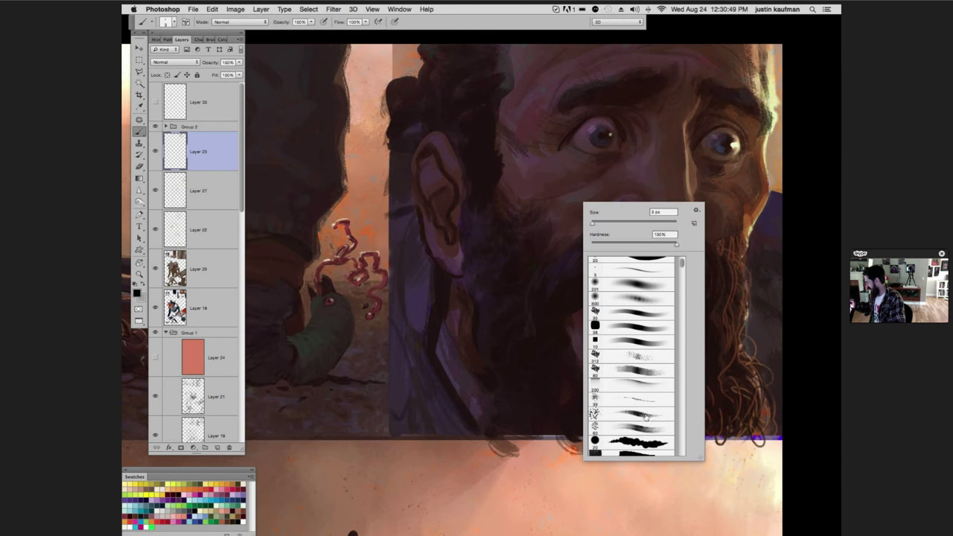
pyautogui.click(642, 426)
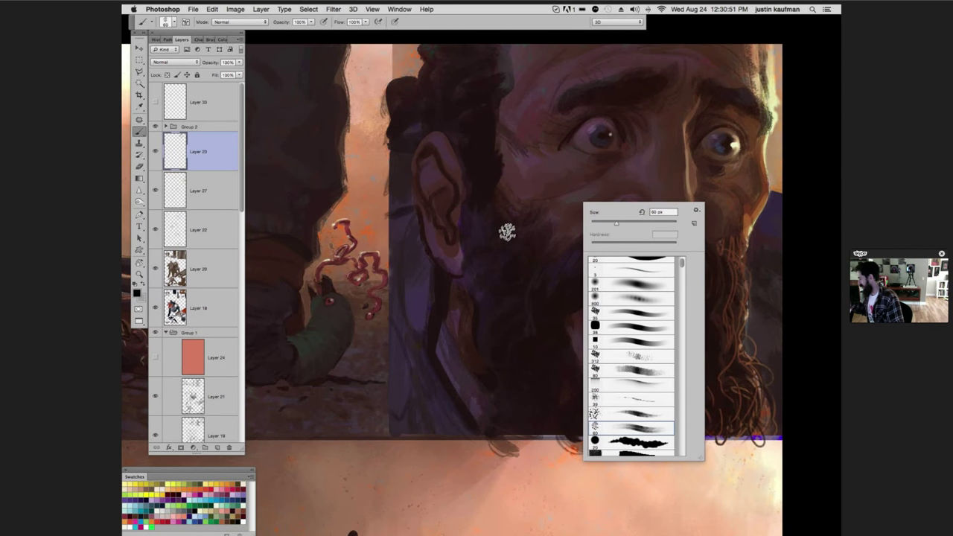
pyautogui.click(504, 261)
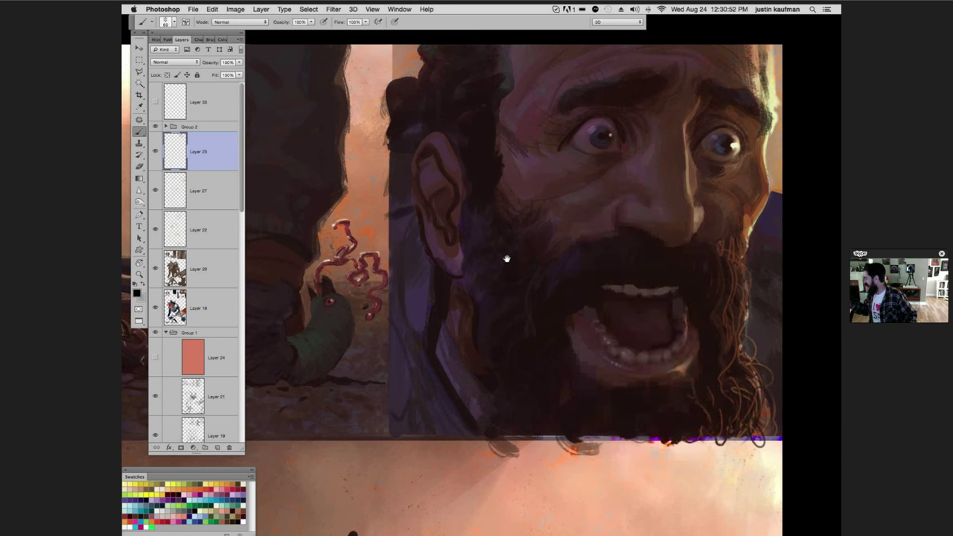
# Step: Add a new empty layer directly above Group 2
pyautogui.moveTo(505, 260); pyautogui.dragTo(504, 277)
pyautogui.scroll(2, 504, 277)
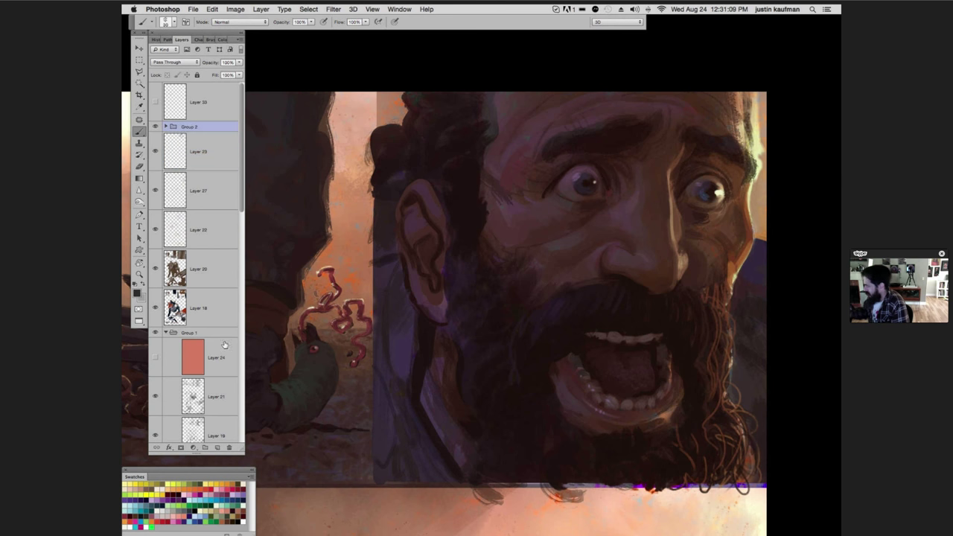
pyautogui.click(216, 447)
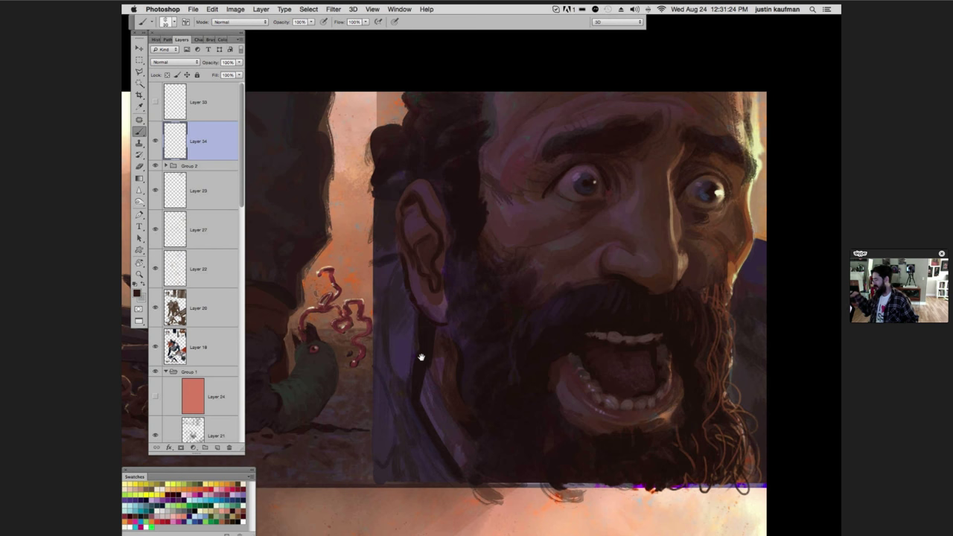
# Step: Paint the hanging jacket flap of the bearded middle figure with sampled reddish light and dark shadow tones on the new layer
pyautogui.moveTo(420, 357); pyautogui.dragTo(689, 321)
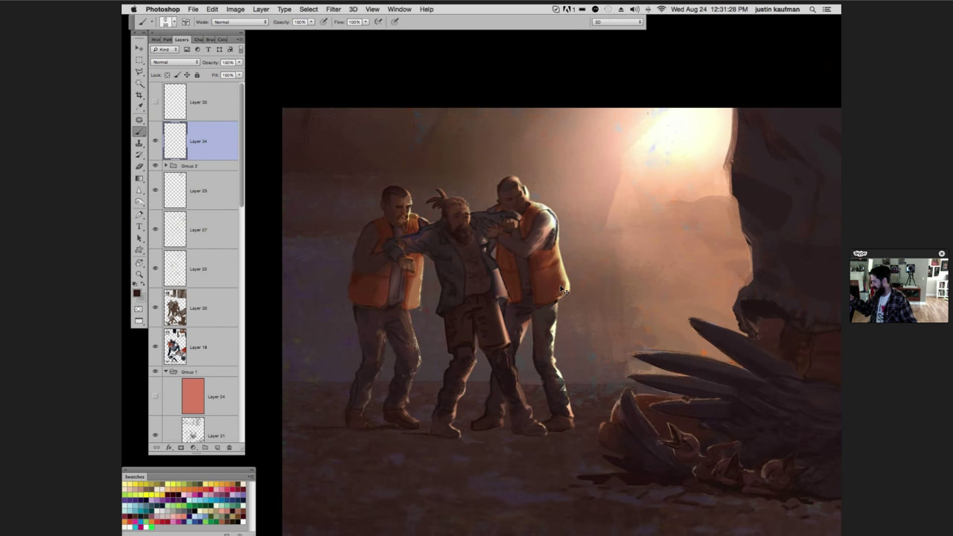
pyautogui.press('super+plus')
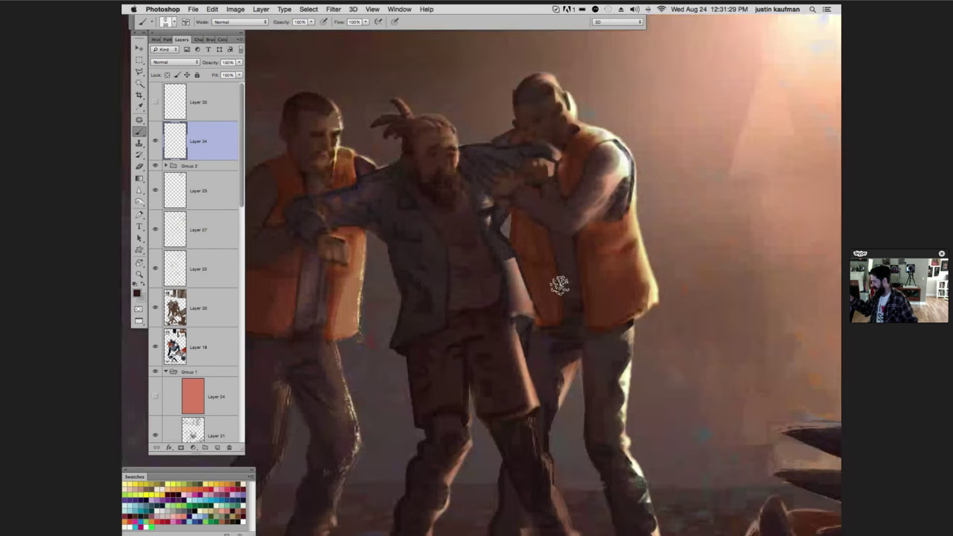
pyautogui.moveTo(579, 341); pyautogui.dragTo(608, 257)
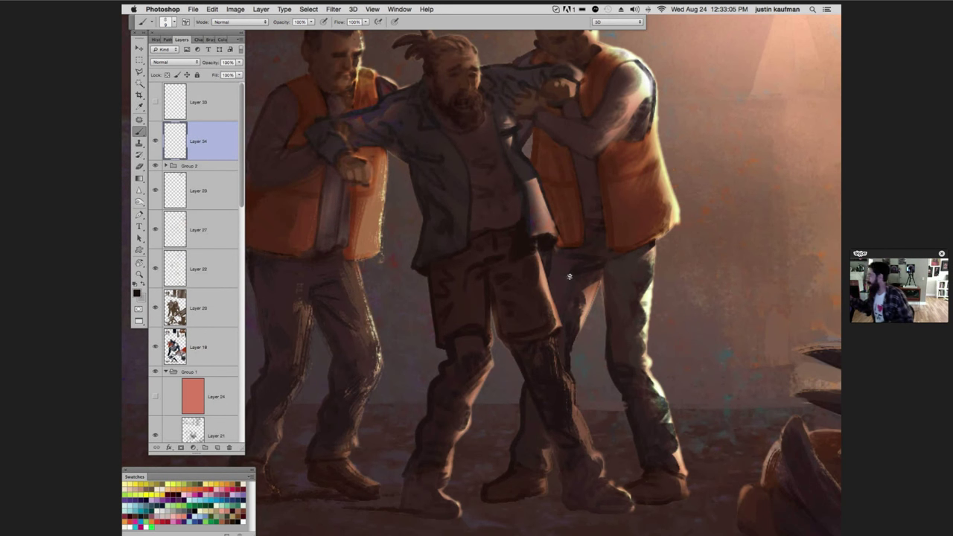
pyautogui.keyDown('alt'); pyautogui.click(532, 197); pyautogui.keyUp('alt')
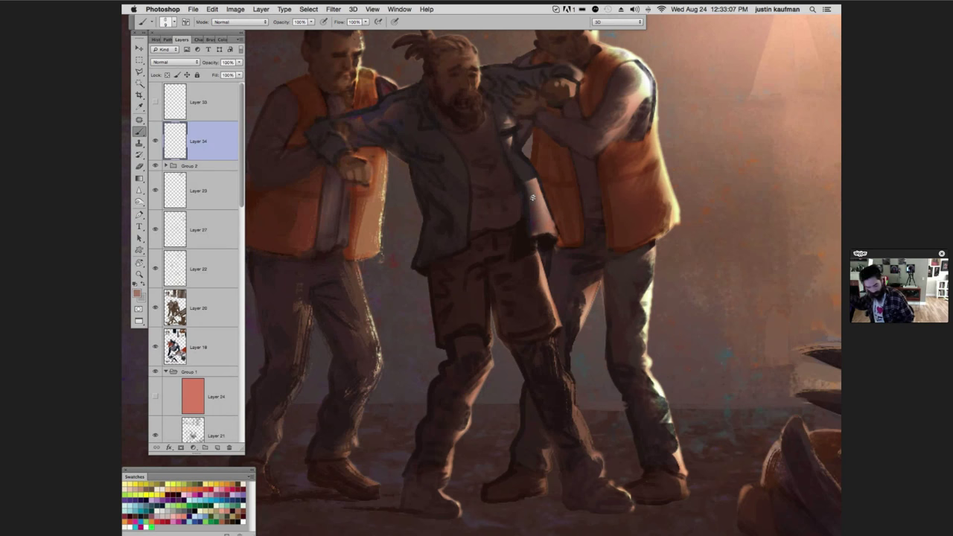
pyautogui.moveTo(539, 182); pyautogui.dragTo(557, 231)
pyautogui.keyDown('alt'); pyautogui.click(525, 185); pyautogui.keyUp('alt')
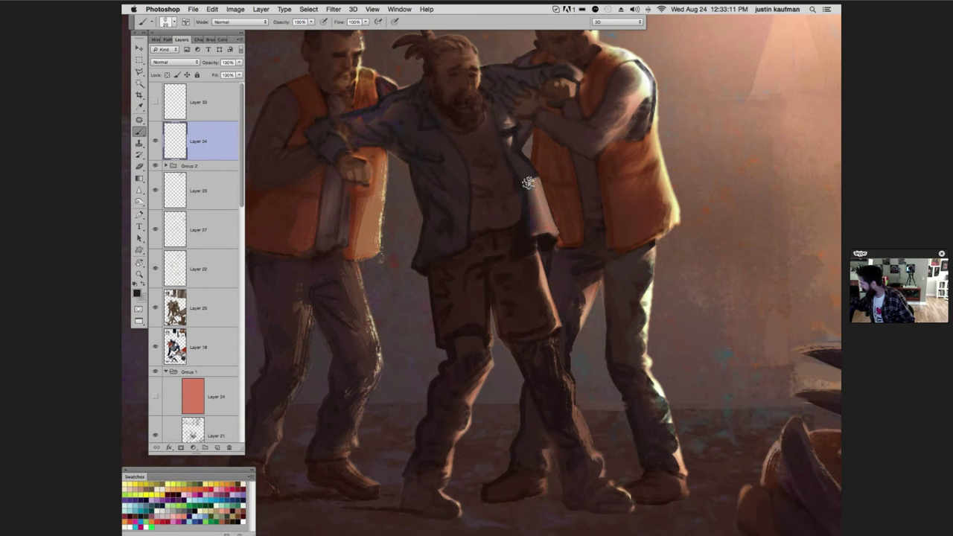
pyautogui.moveTo(530, 182); pyautogui.dragTo(530, 230)
pyautogui.keyDown('alt'); pyautogui.click(531, 182); pyautogui.keyUp('alt')
pyautogui.moveTo(531, 183); pyautogui.dragTo(532, 221)
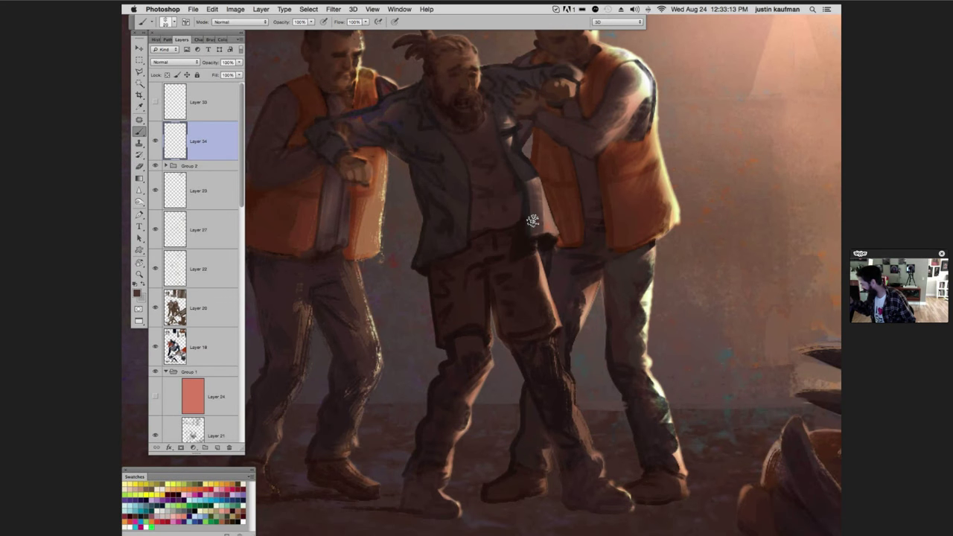
# Step: Paint a thin warm edge down the front opening of the middle figure's jacket using sampled reddish tones
pyautogui.keyDown('alt'); pyautogui.click(549, 190); pyautogui.keyUp('alt')
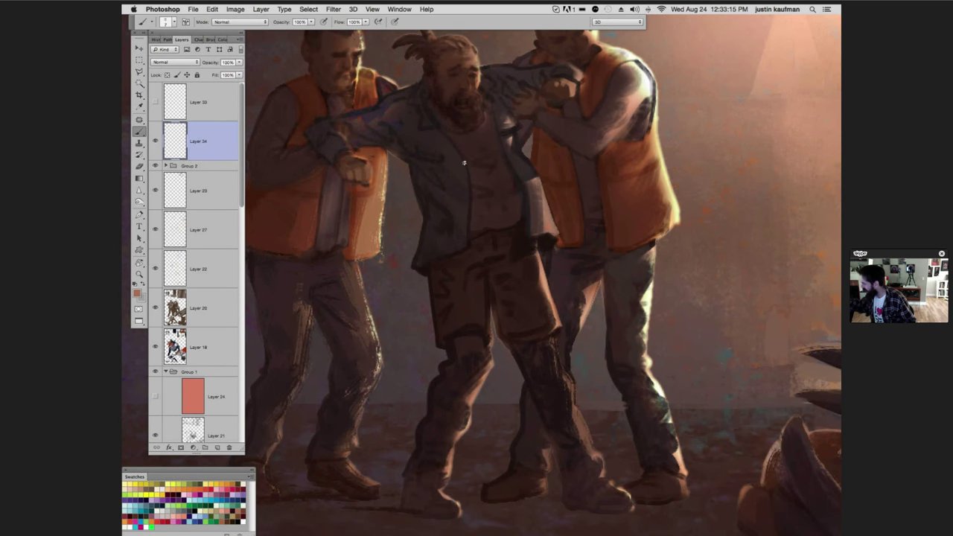
pyautogui.moveTo(463, 162); pyautogui.dragTo(468, 240)
pyautogui.keyDown('alt'); pyautogui.click(463, 205); pyautogui.keyUp('alt')
pyautogui.moveTo(461, 164); pyautogui.dragTo(462, 210)
pyautogui.keyDown('alt'); pyautogui.click(472, 223); pyautogui.keyUp('alt')
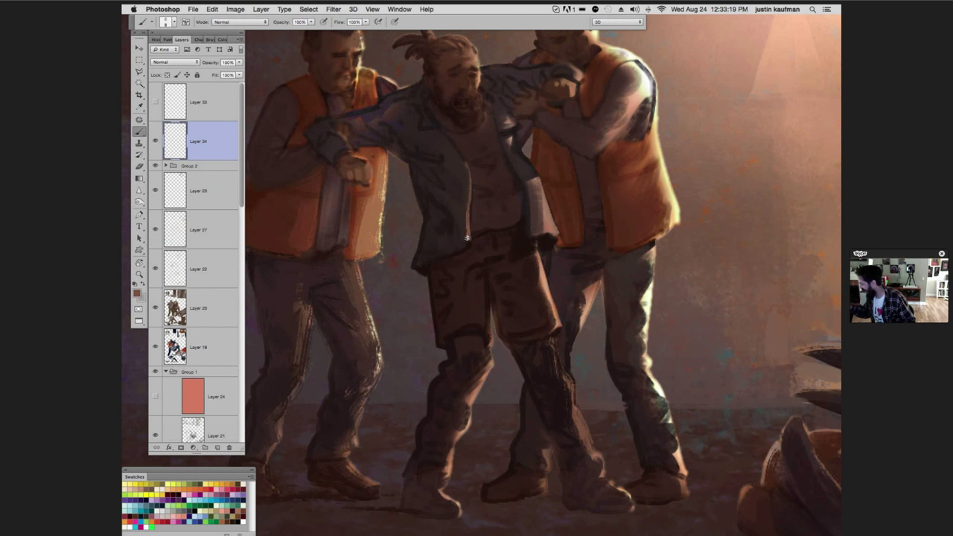
# Step: Show the brush tip settings and paint the folds and shadows of the middle figure's shorts with sampled browns, undoing the last stroke
pyautogui.click(210, 39)
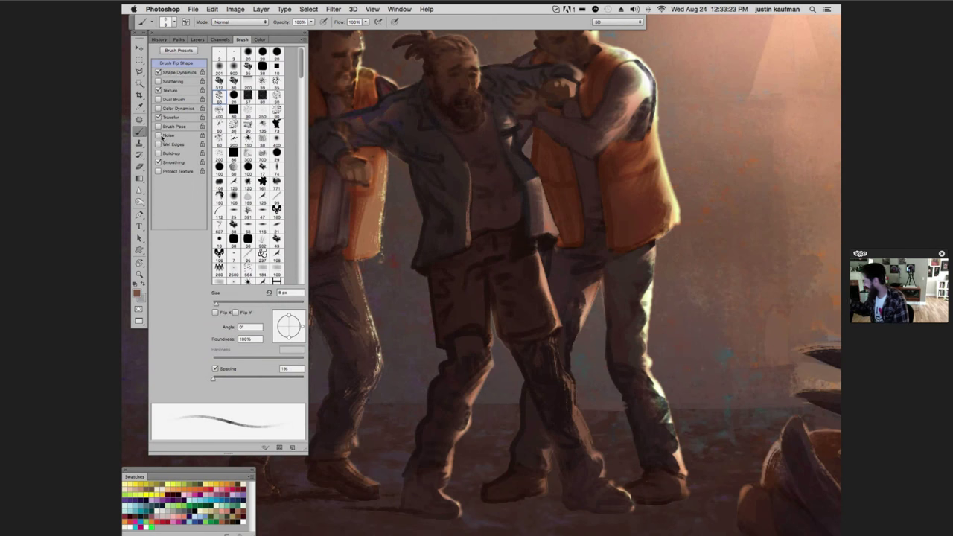
pyautogui.keyDown('alt'); pyautogui.click(554, 215); pyautogui.keyUp('alt')
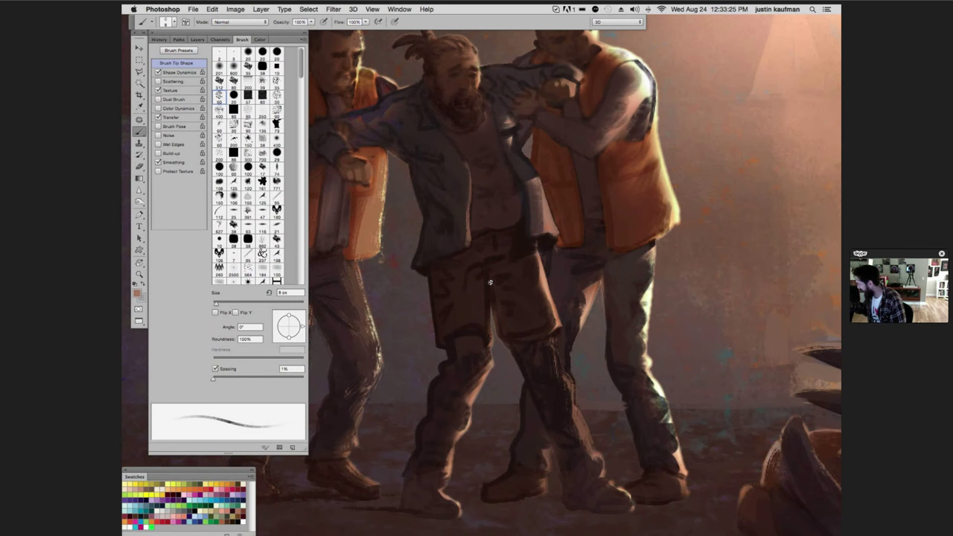
pyautogui.keyDown('alt'); pyautogui.click(487, 309); pyautogui.keyUp('alt')
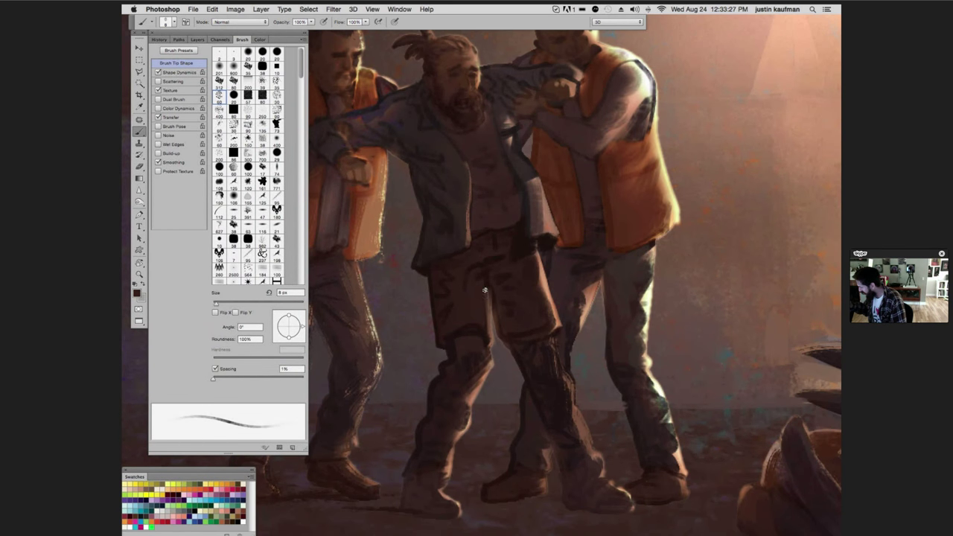
pyautogui.keyDown('alt'); pyautogui.click(486, 316); pyautogui.keyUp('alt')
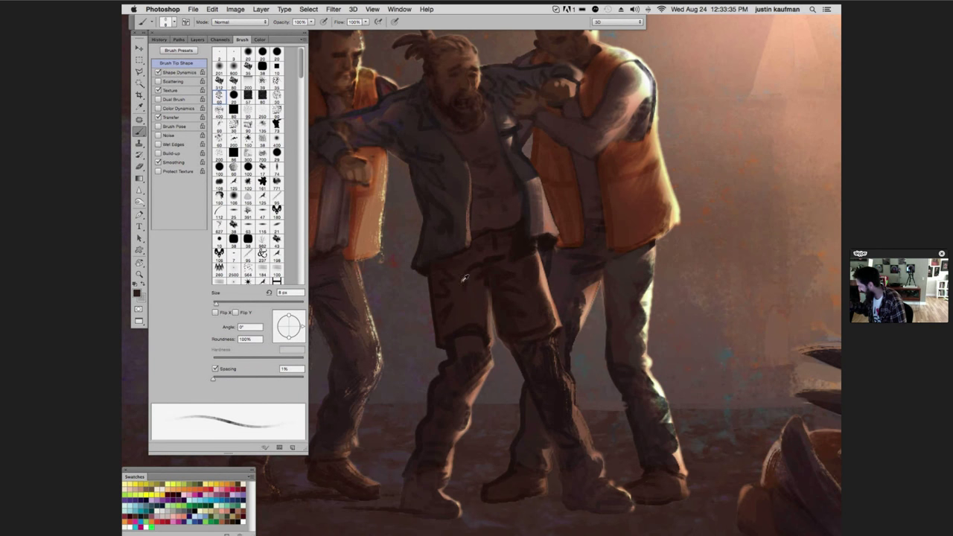
pyautogui.keyDown('alt'); pyautogui.click(443, 291); pyautogui.keyUp('alt')
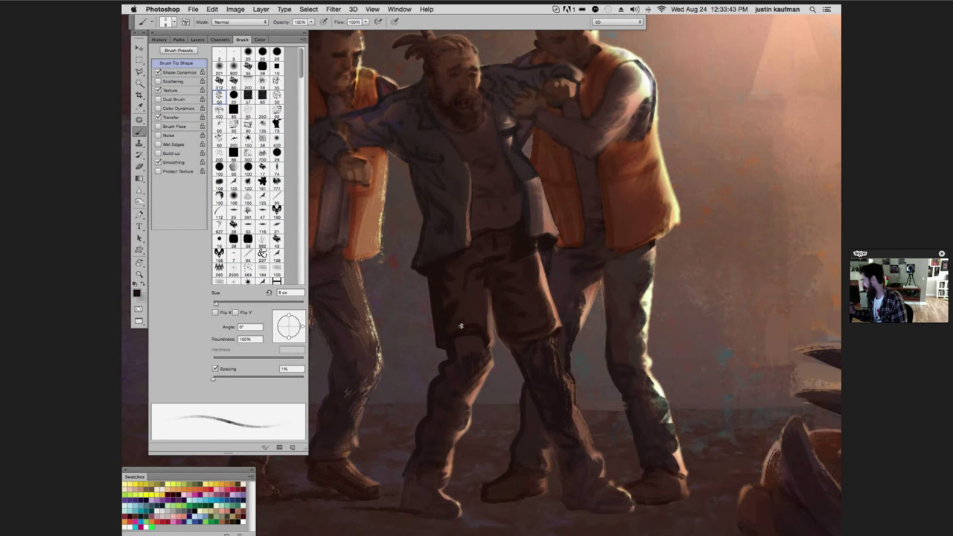
pyautogui.hotkey('ctrl', 'z')
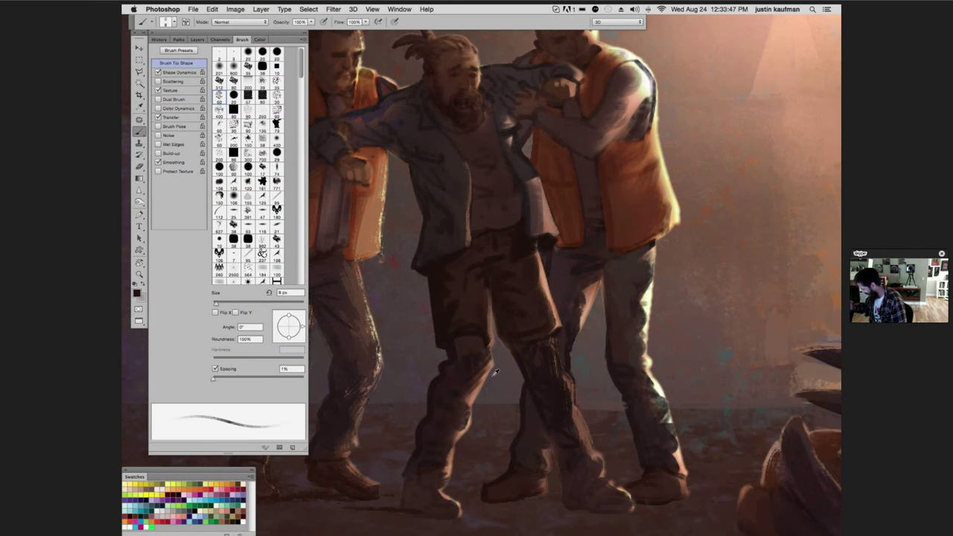
# Step: Brush warm rim light along the middle figure's knees, lower legs and shorts hem with sampled orange tones
pyautogui.keyDown('alt'); pyautogui.click(490, 344); pyautogui.keyUp('alt')
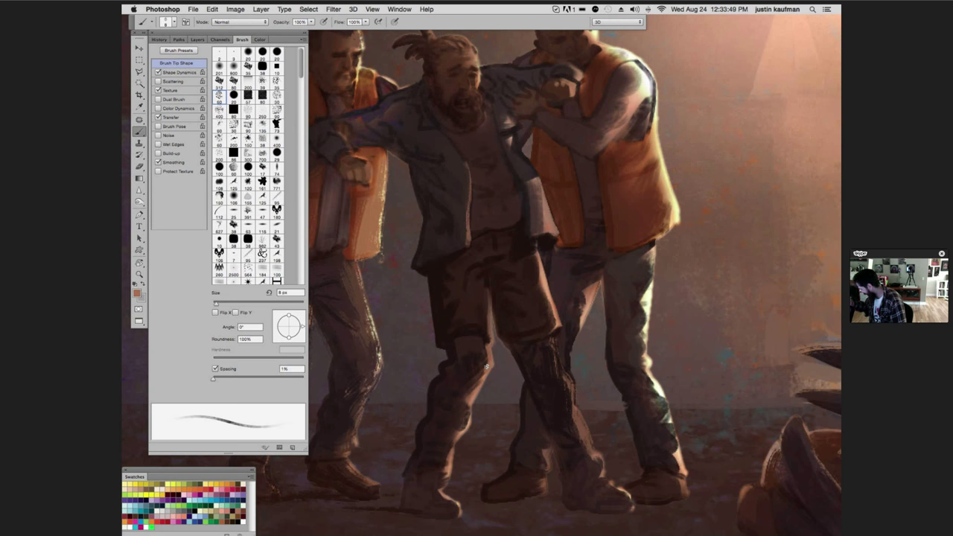
pyautogui.moveTo(553, 338); pyautogui.dragTo(573, 393)
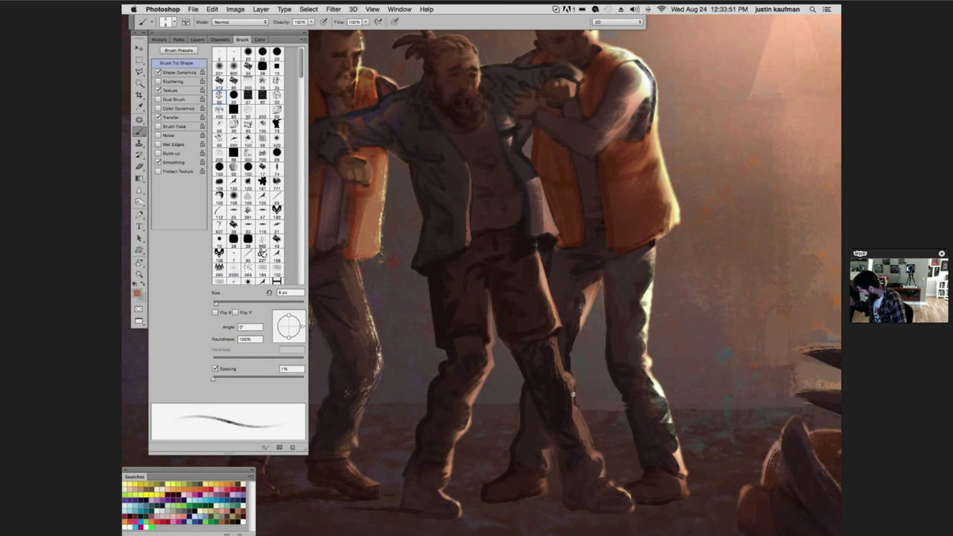
pyautogui.keyDown('alt'); pyautogui.click(594, 296); pyautogui.keyUp('alt')
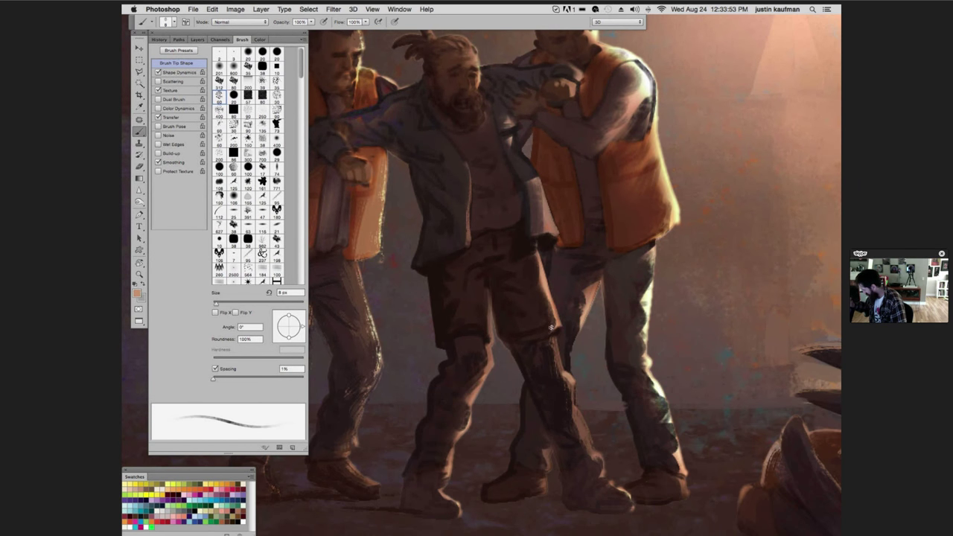
pyautogui.keyDown('alt'); pyautogui.click(555, 360); pyautogui.keyUp('alt')
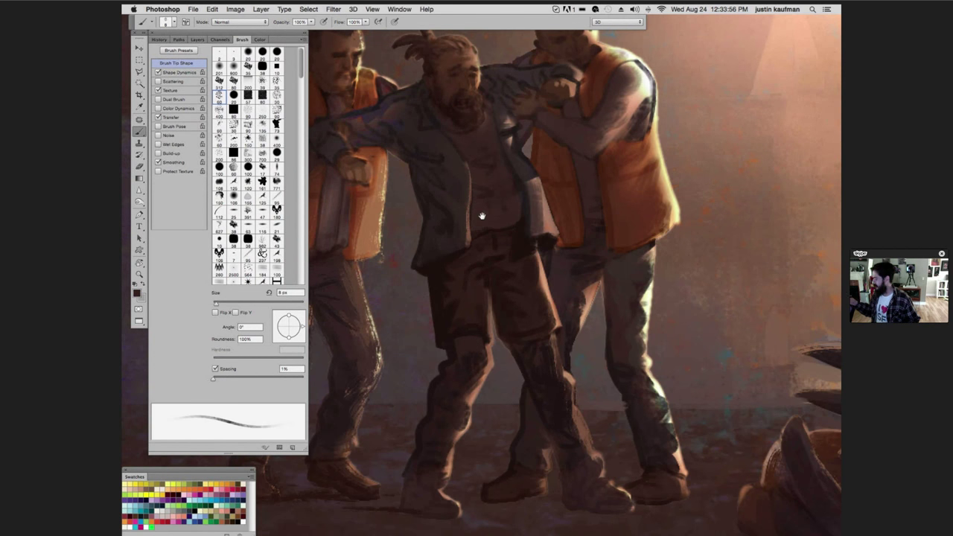
# Step: Touch up the lit collar and neck edge of the rightmost guard's vest with a sampled pale orange
pyautogui.moveTo(487, 216); pyautogui.dragTo(550, 187)
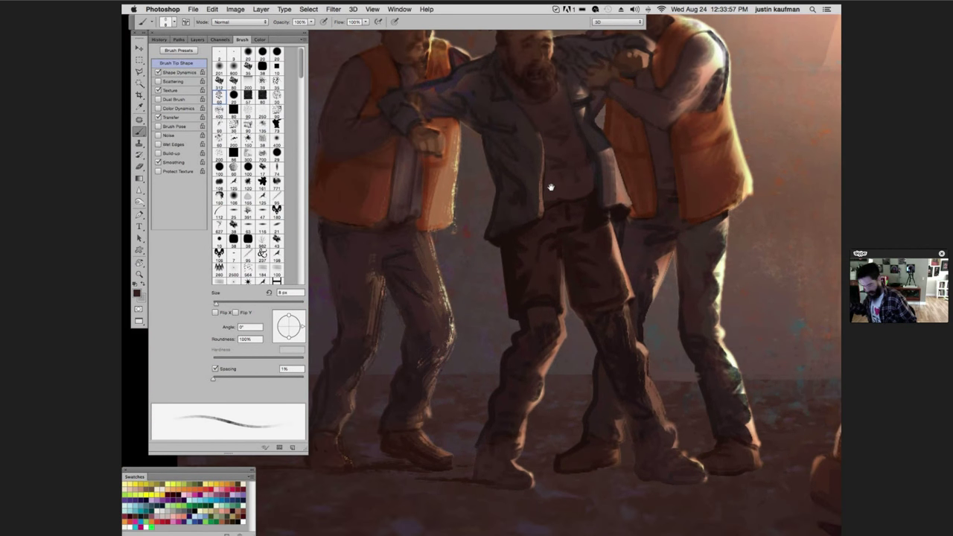
pyautogui.press('super+plus')
pyautogui.keyDown('alt'); pyautogui.click(467, 276); pyautogui.keyUp('alt')
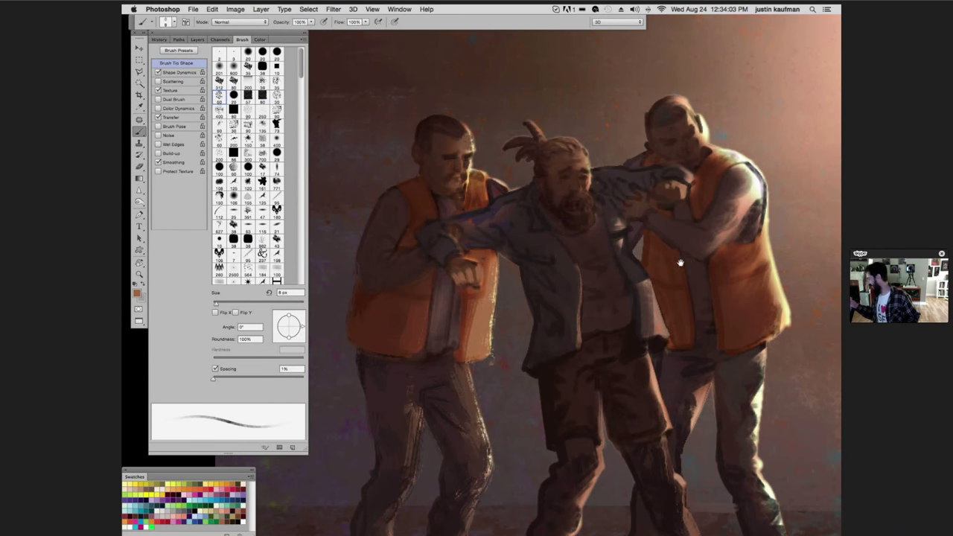
pyautogui.moveTo(680, 262); pyautogui.dragTo(562, 318)
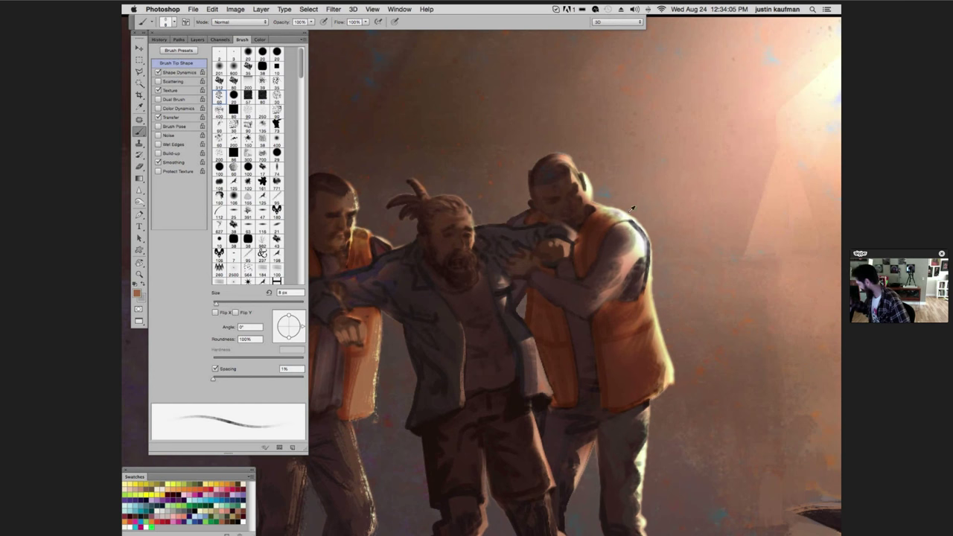
pyautogui.keyDown('alt'); pyautogui.click(593, 187); pyautogui.keyUp('alt')
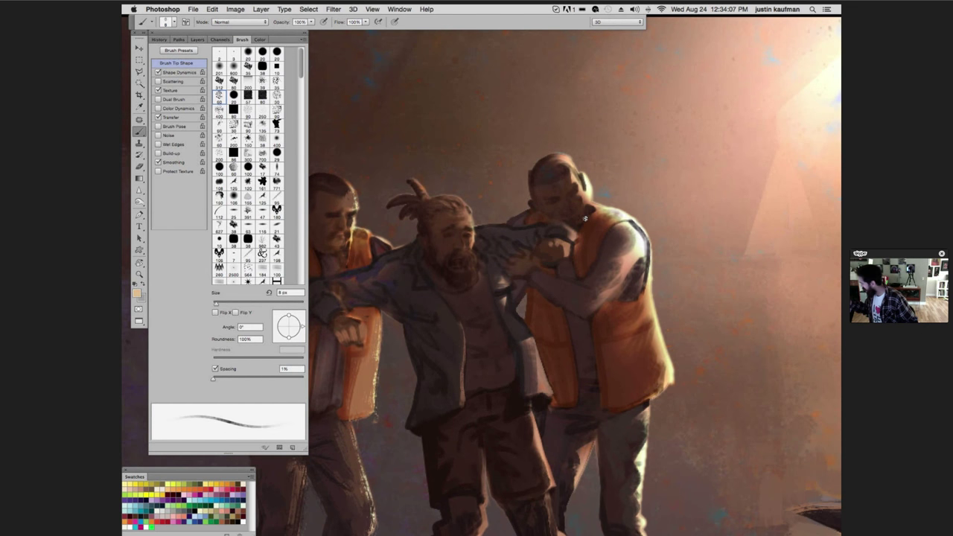
# Step: Refine the contour of the rightmost guard's head and ear by painting around it with sampled background browns
pyautogui.keyDown('alt'); pyautogui.click(528, 169); pyautogui.keyUp('alt')
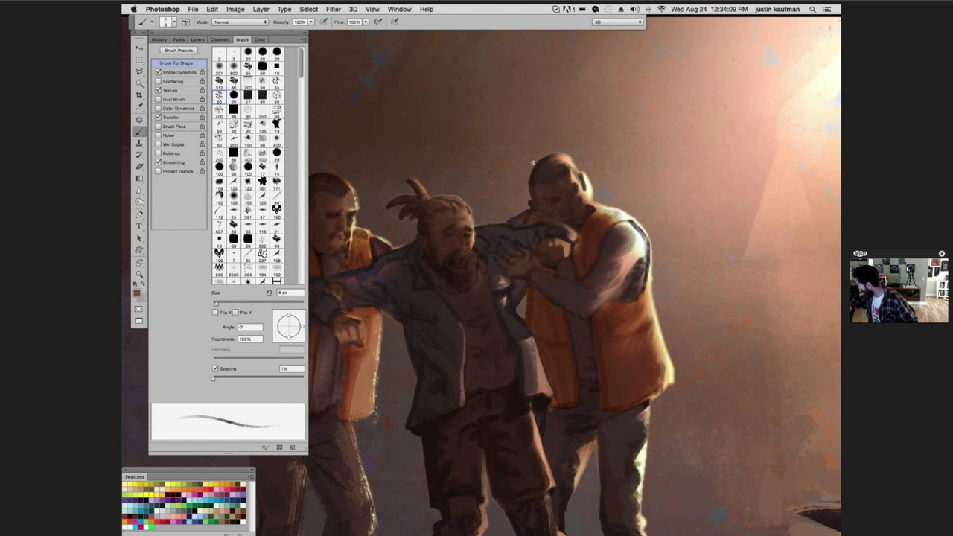
pyautogui.moveTo(559, 153); pyautogui.dragTo(588, 158)
pyautogui.moveTo(594, 195)
pyautogui.mouseDown()
pyautogui.moveTo(588, 177)
pyautogui.moveTo(595, 194)
pyautogui.mouseUp()
pyautogui.keyDown('alt'); pyautogui.click(609, 180); pyautogui.keyUp('alt')
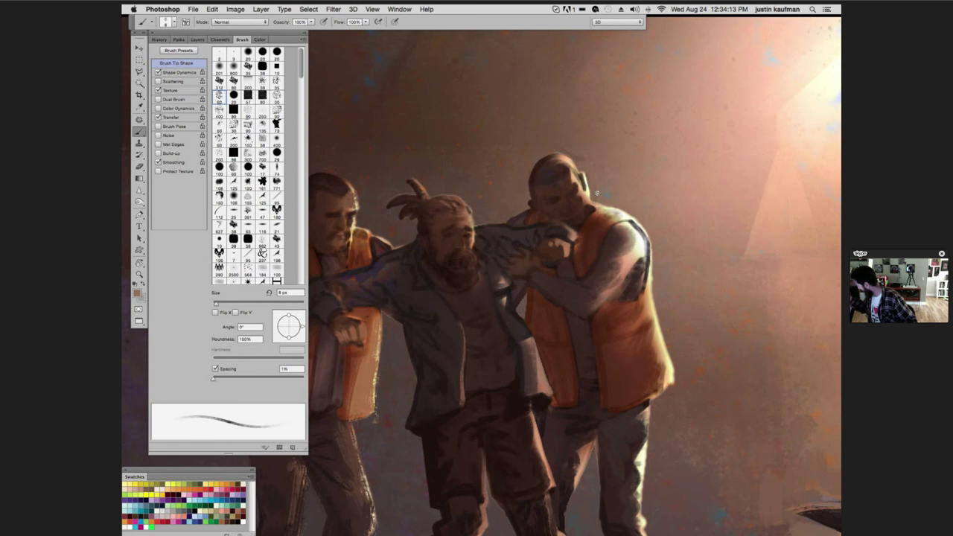
pyautogui.keyDown('alt'); pyautogui.click(587, 145); pyautogui.keyUp('alt')
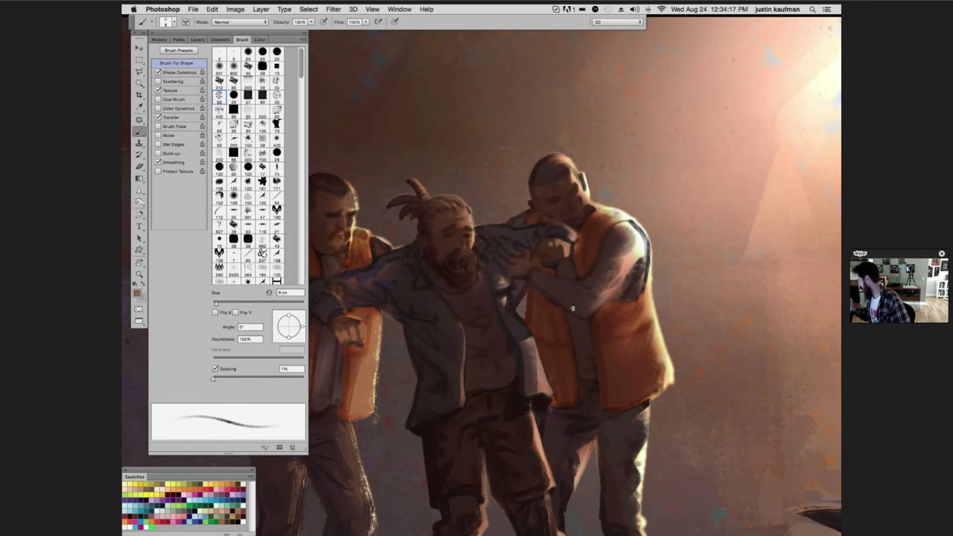
# Step: Repaint the light and folds on the rightmost guard's shoulder and sleeve with sampled pale, orange and dark tones, varying the brush between 15 and 25 px
pyautogui.keyDown('alt'); pyautogui.click(642, 245); pyautogui.keyUp('alt')
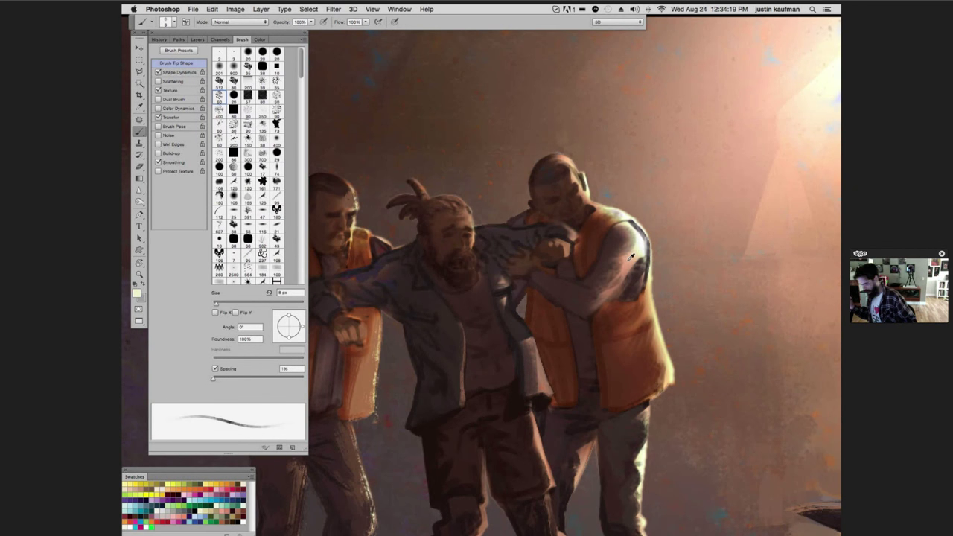
pyautogui.keyDown('alt'); pyautogui.click(627, 257); pyautogui.keyUp('alt')
pyautogui.press(']')
pyautogui.press(']')
pyautogui.press(']')
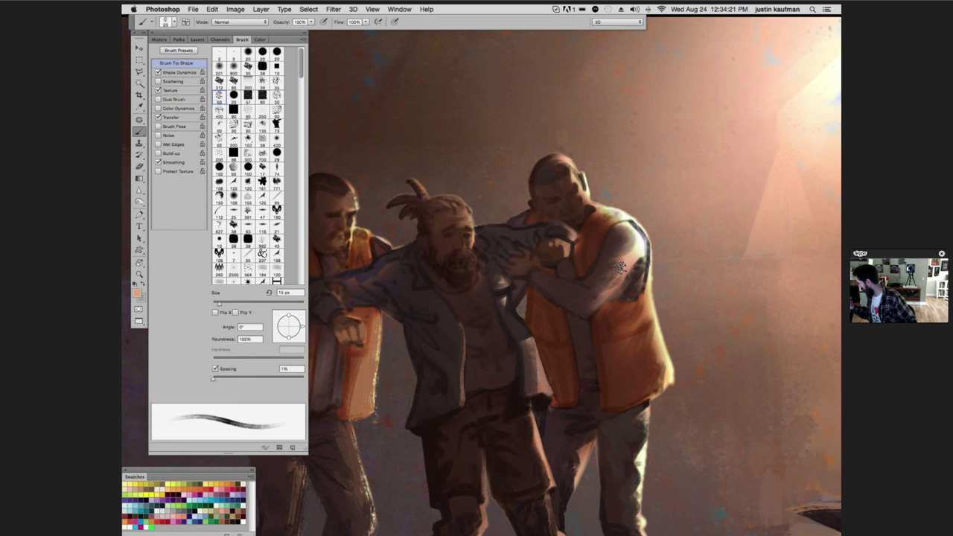
pyautogui.press(']')
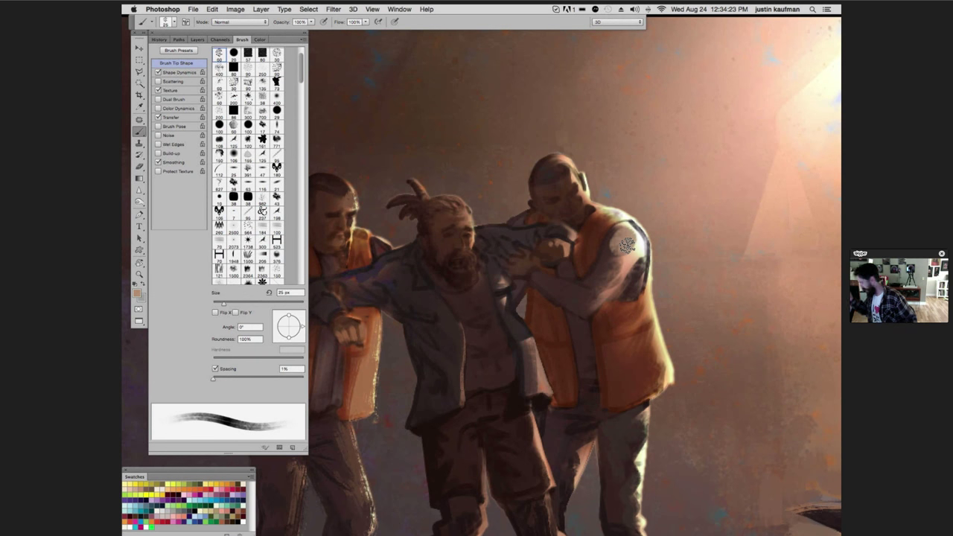
pyautogui.keyDown('alt'); pyautogui.click(619, 238); pyautogui.keyUp('alt')
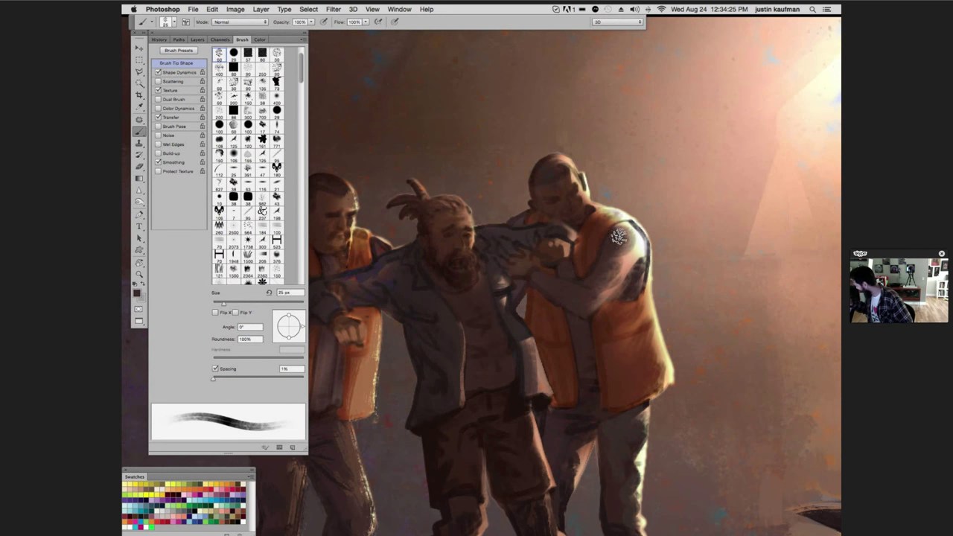
pyautogui.keyDown('alt'); pyautogui.click(633, 230); pyautogui.keyUp('alt')
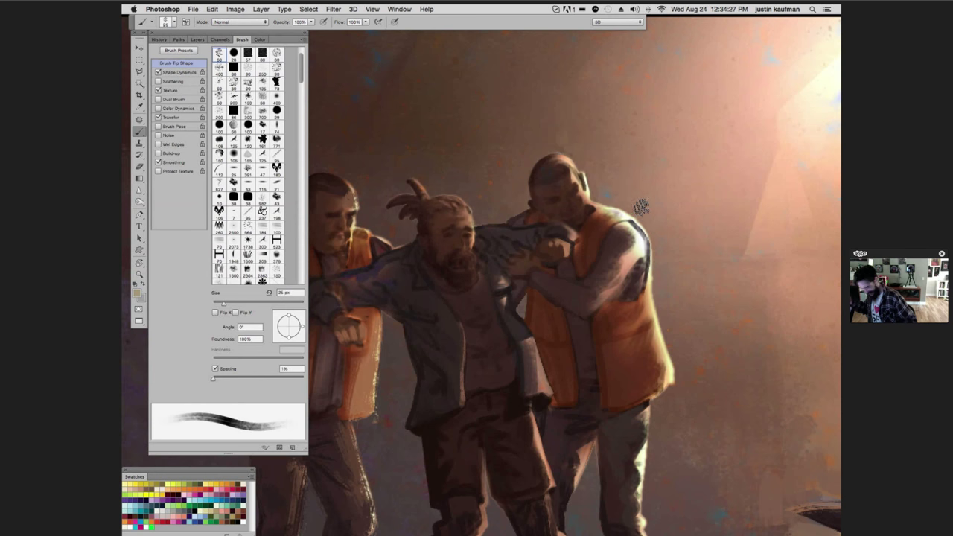
pyautogui.press('[')
pyautogui.press('[')
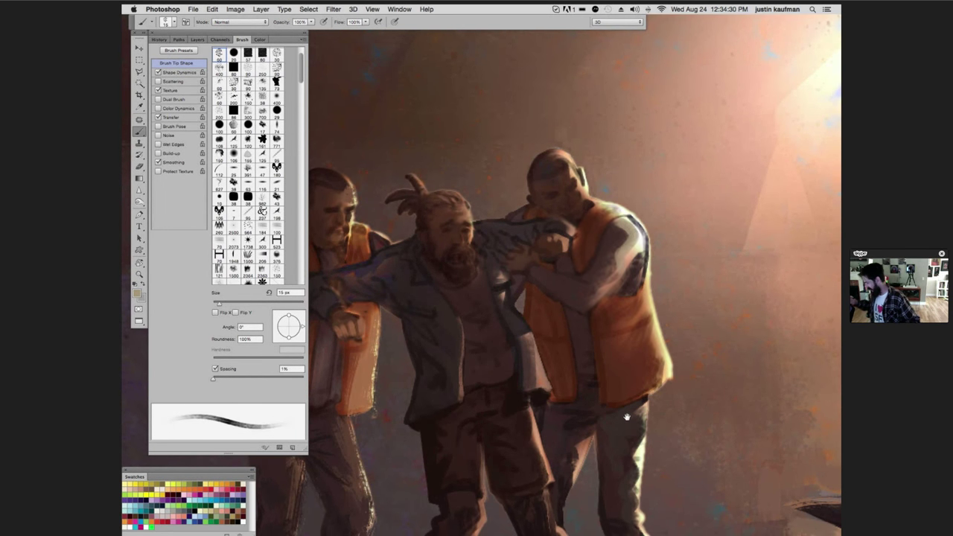
# Step: Darken the shadows on the background figures' lower legs and boots with a near-black 15 px brush, undoing the last strokes
pyautogui.moveTo(628, 429); pyautogui.dragTo(582, 336)
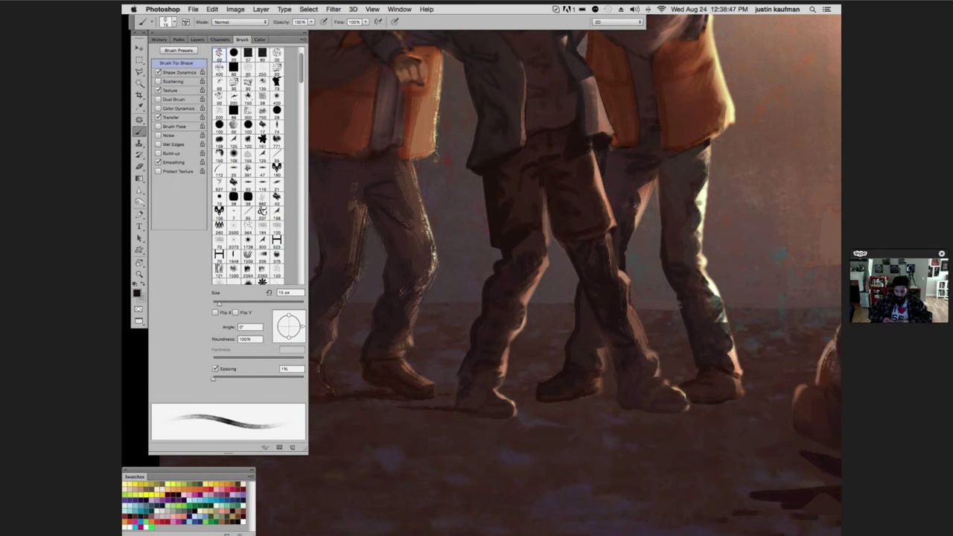
pyautogui.hotkey('ctrl', 'z')
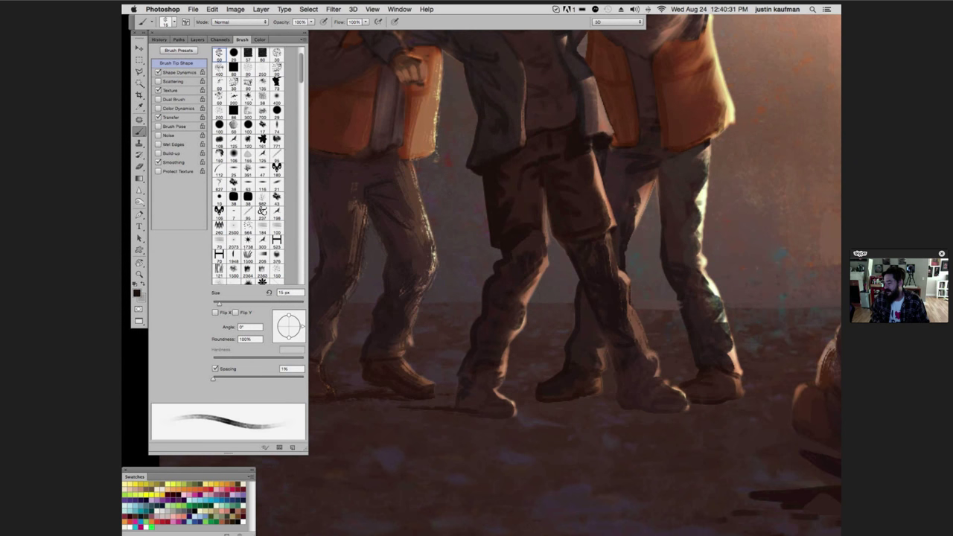
pyautogui.hotkey('ctrl', 'z')
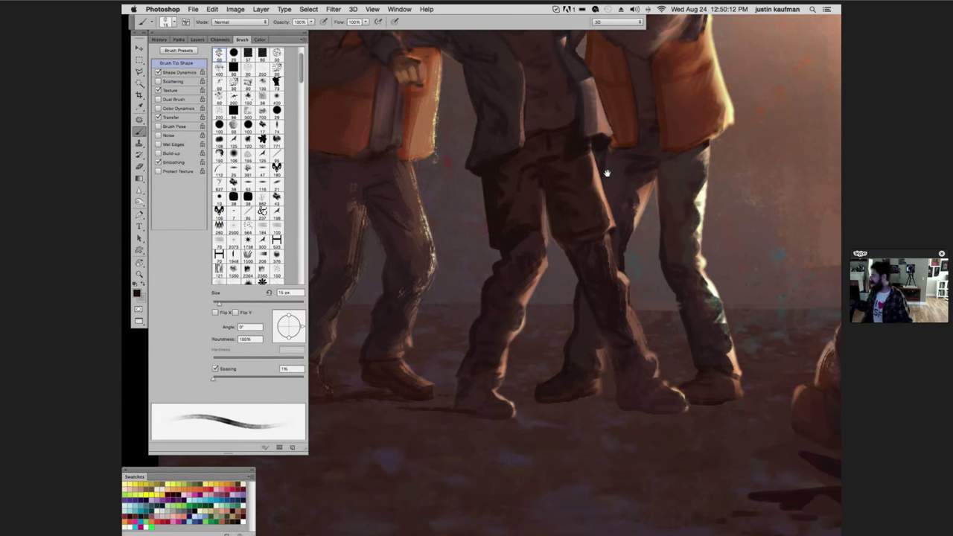
# Step: Define the knuckles and finger edges of the struggling hands in the lower foreground scene with a dark 10 px brush
pyautogui.moveTo(604, 181); pyautogui.dragTo(566, 363)
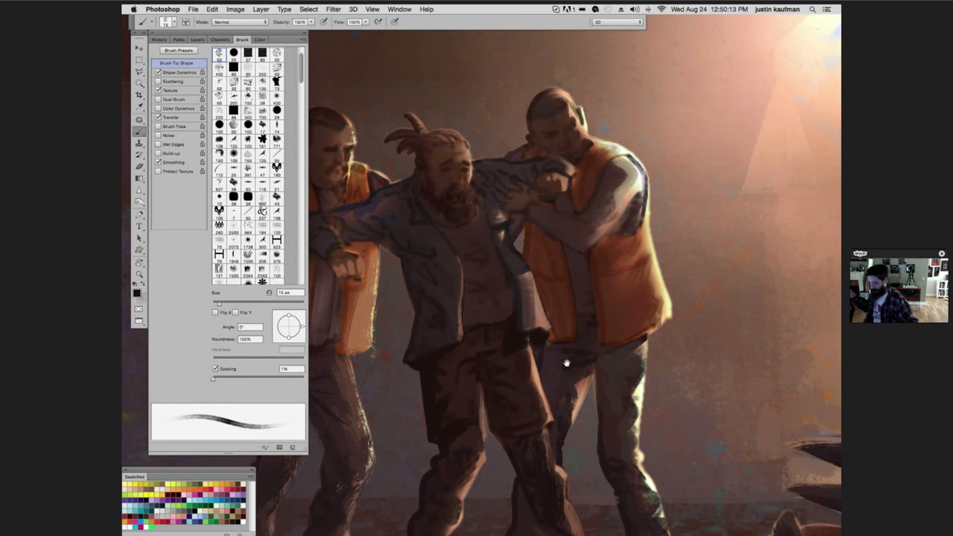
pyautogui.press('super+minus')
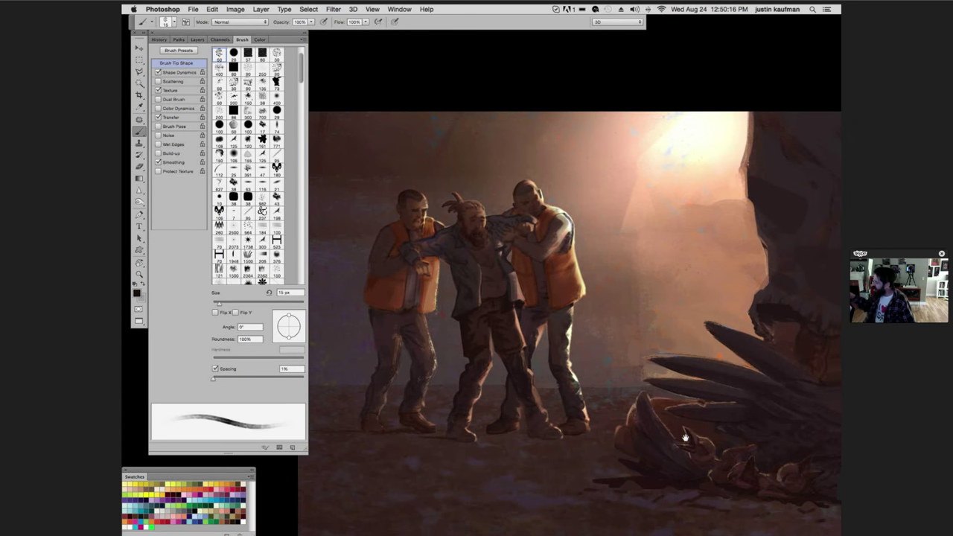
pyautogui.press('super+plus')
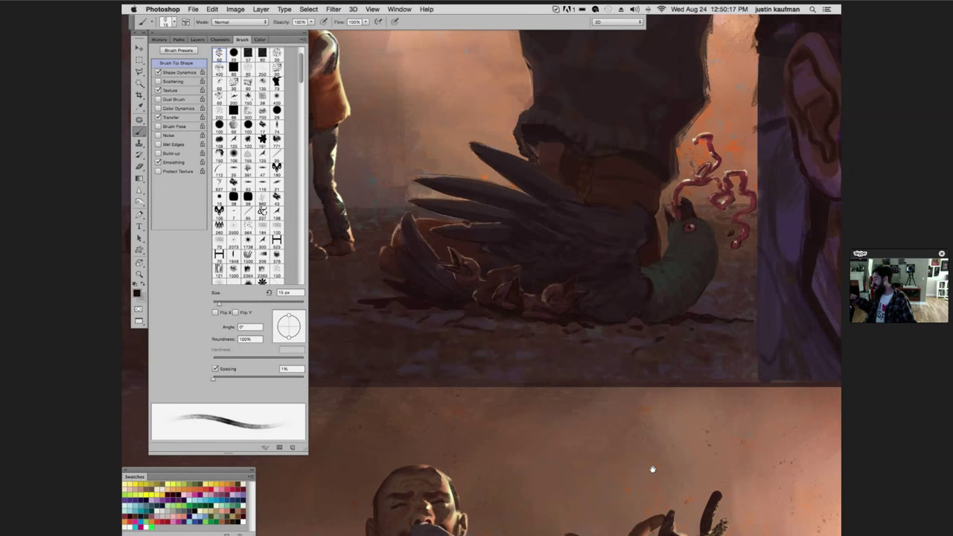
pyautogui.moveTo(652, 469); pyautogui.dragTo(652, 207)
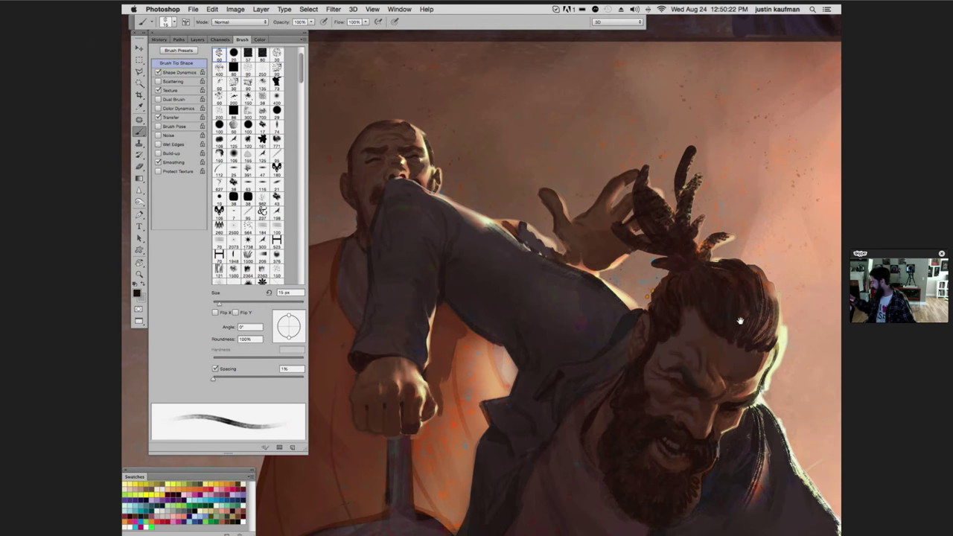
pyautogui.moveTo(740, 322); pyautogui.dragTo(588, 236)
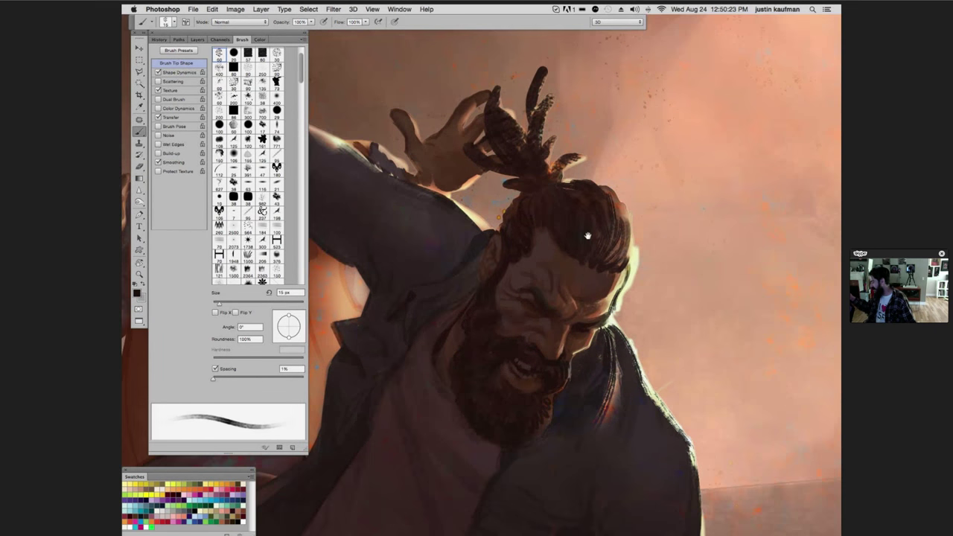
pyautogui.scroll(-10, 587, 236)
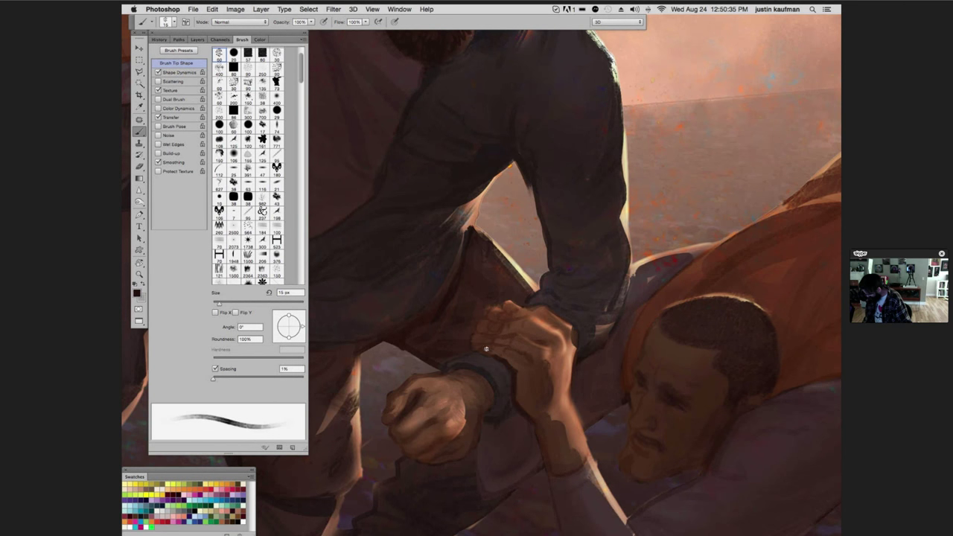
pyautogui.press('[')
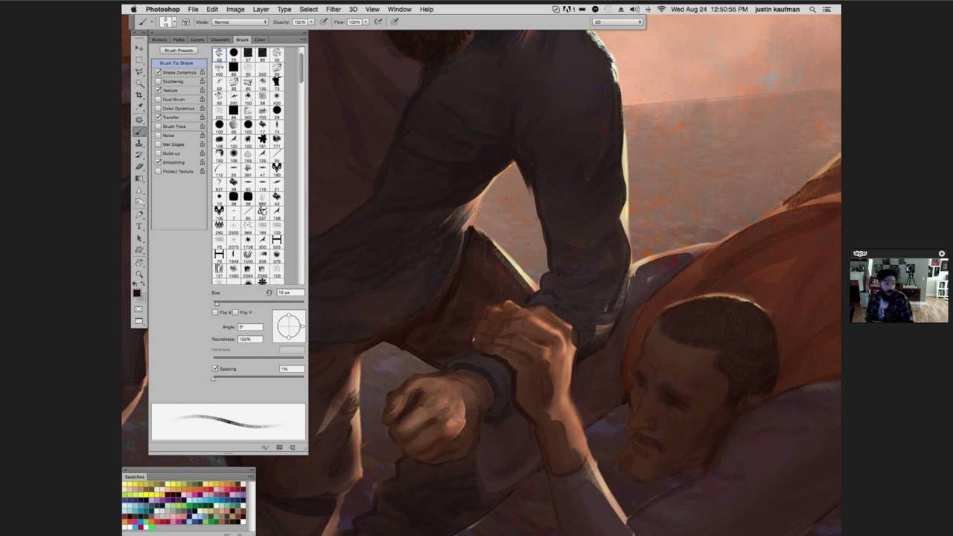
pyautogui.hotkey('ctrl', 'z')
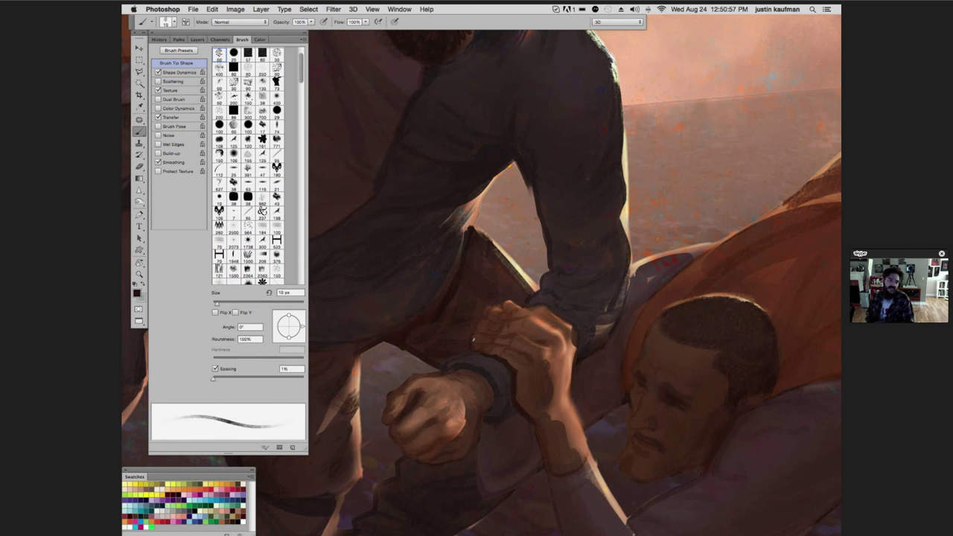
pyautogui.hotkey('ctrl', 'z')
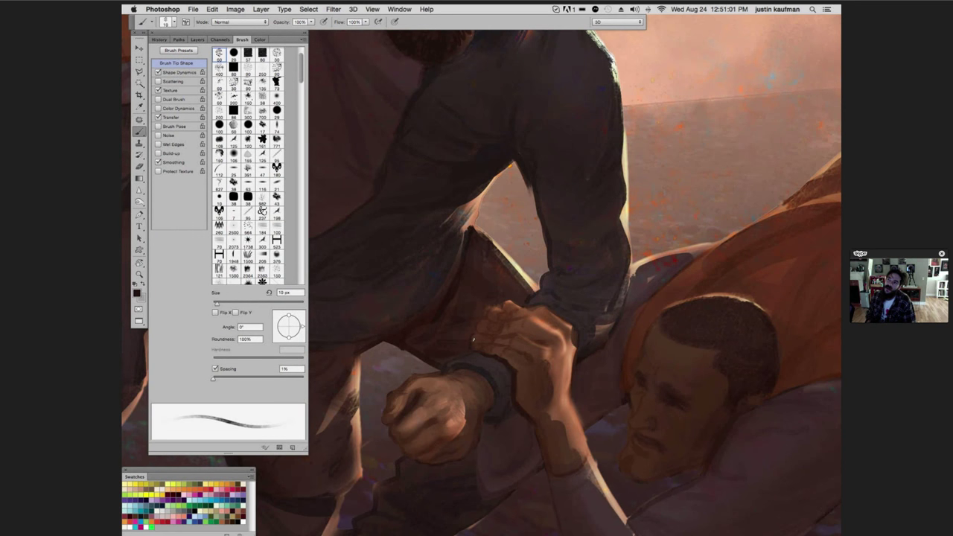
pyautogui.hotkey('ctrl', 'z')
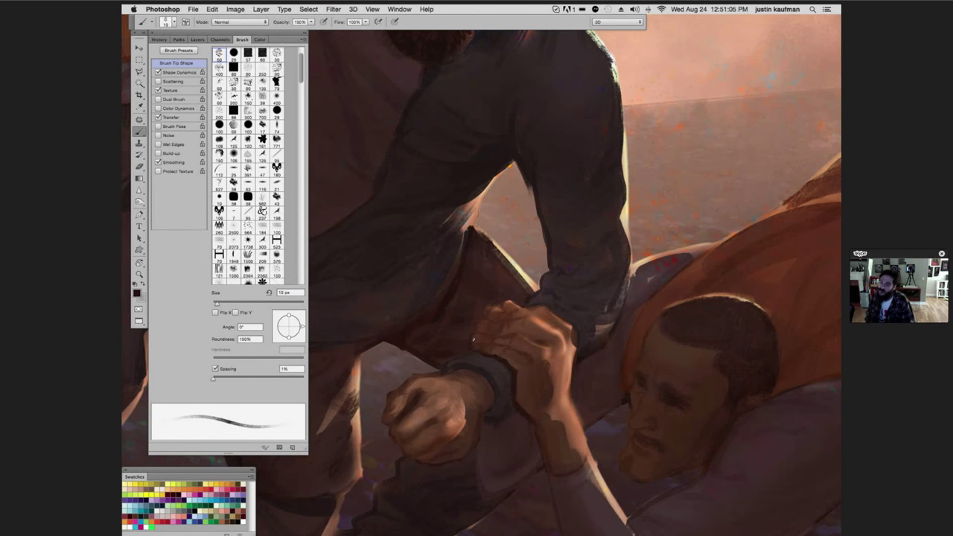
pyautogui.hotkey('ctrl', 'z')
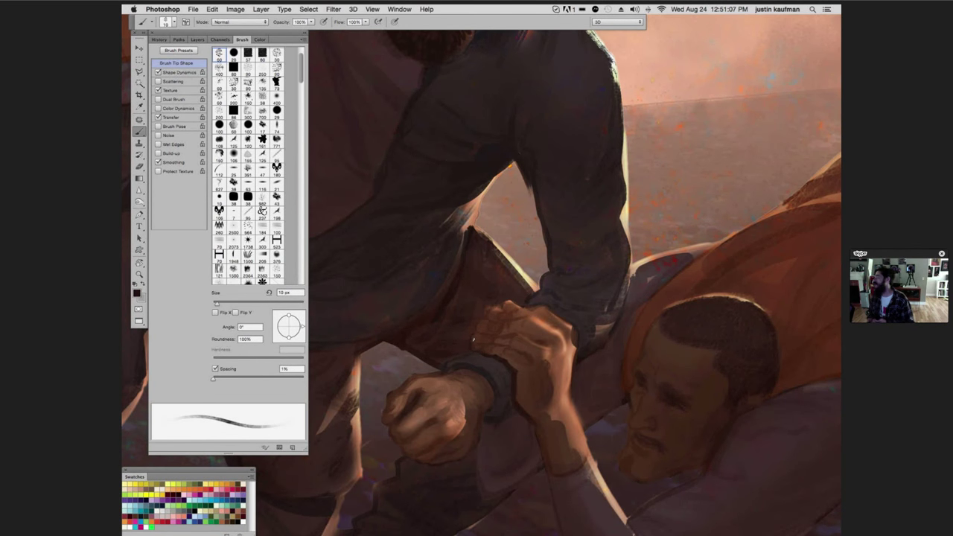
pyautogui.hotkey('ctrl', 'z')
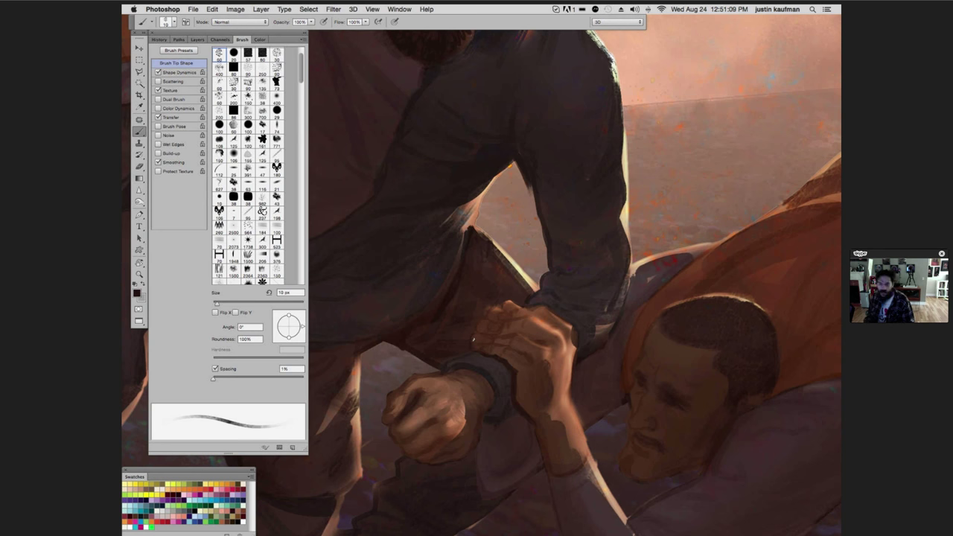
pyautogui.hotkey('ctrl', 'z')
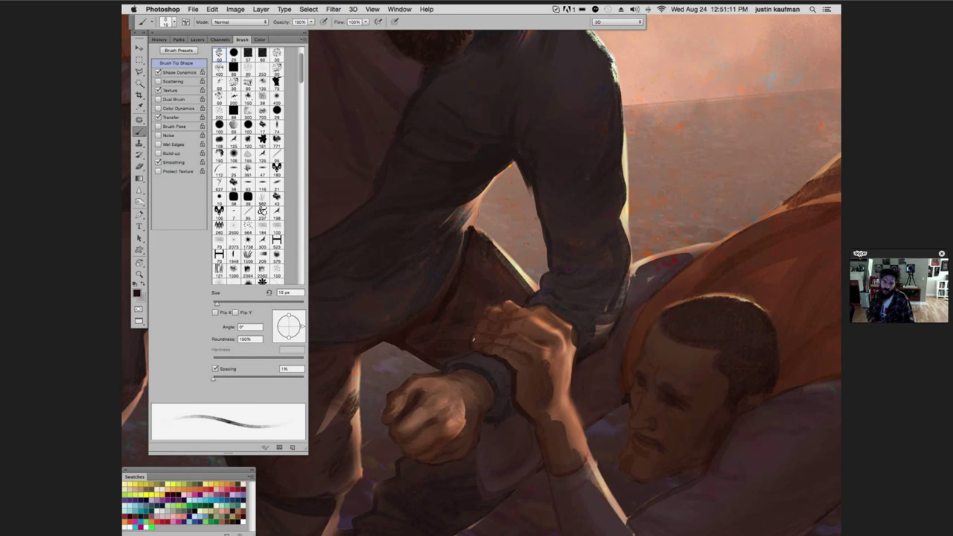
pyautogui.hotkey('ctrl', 'z')
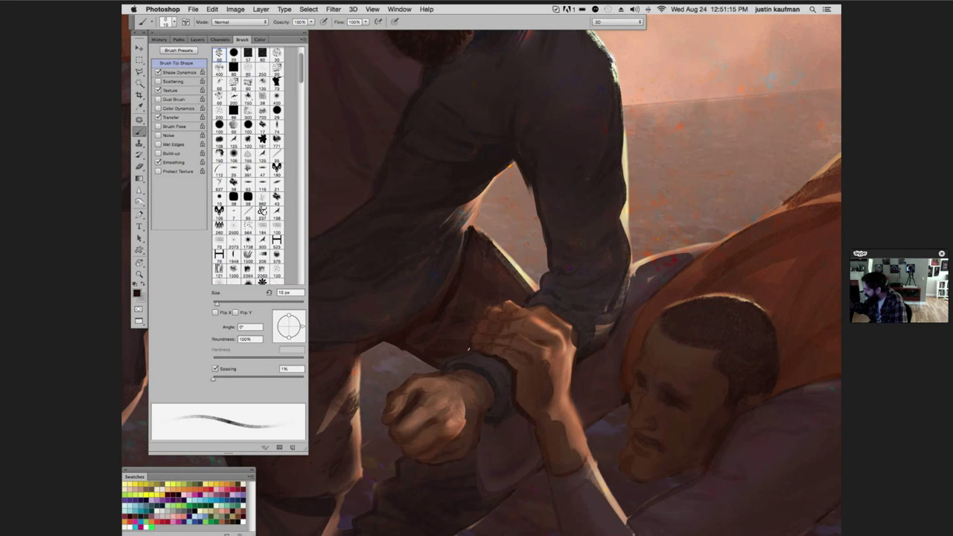
pyautogui.hotkey('ctrl', 'z')
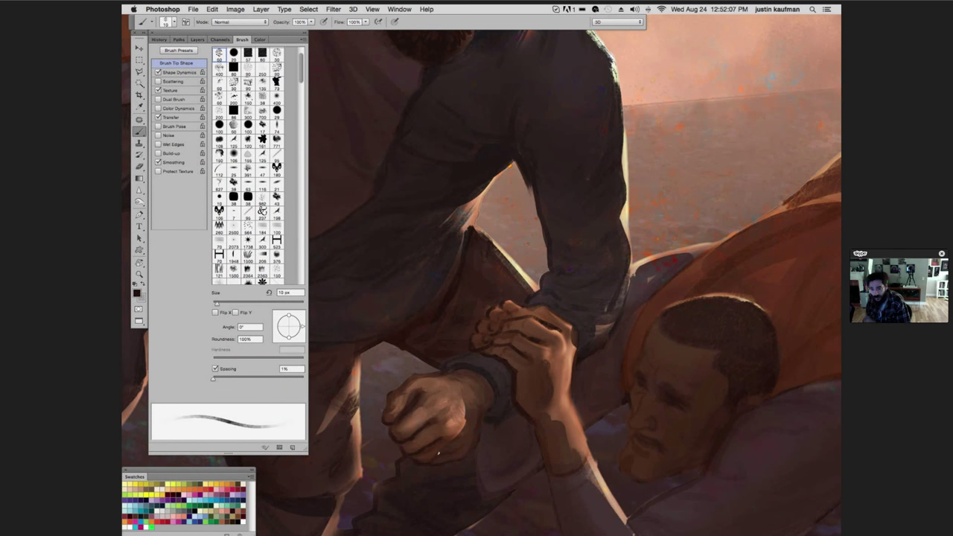
pyautogui.hotkey('ctrl', 'z')
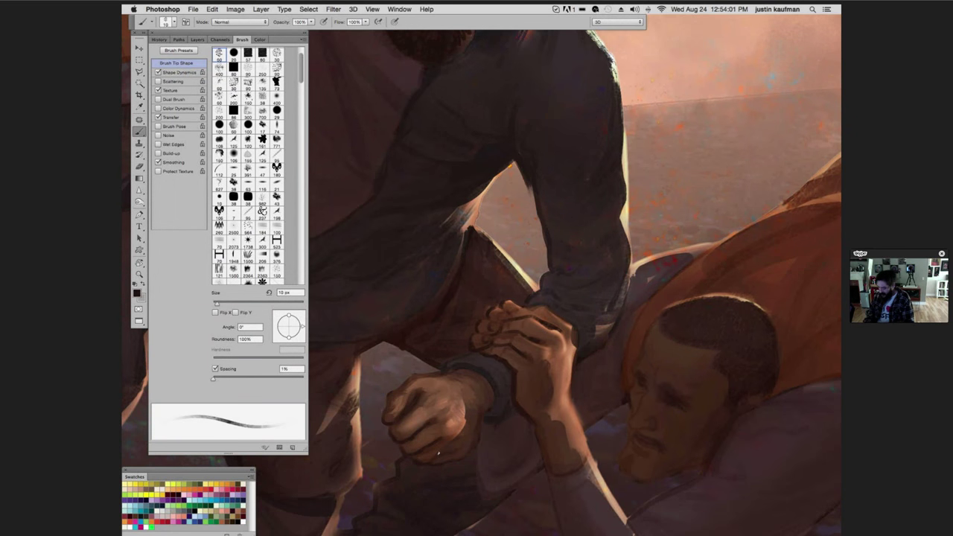
pyautogui.hotkey('ctrl', 'z')
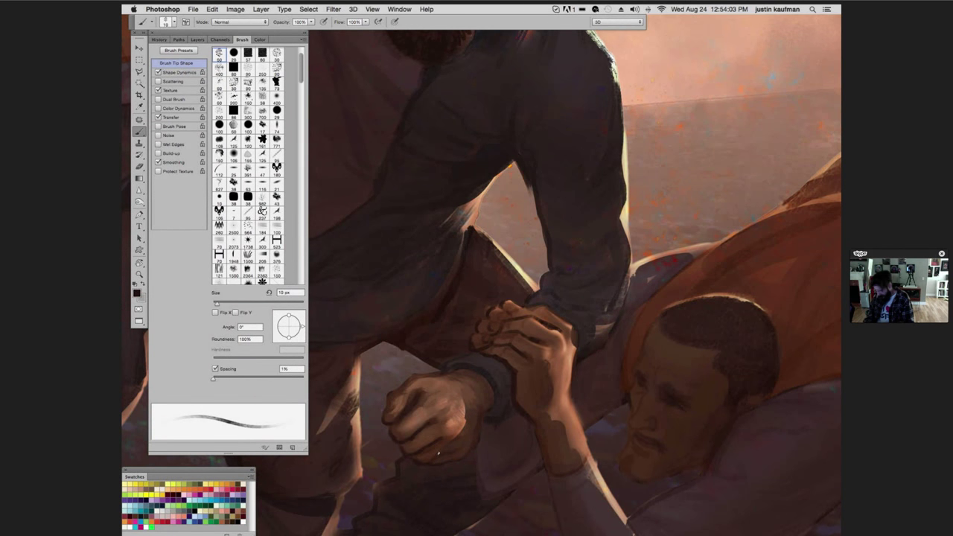
pyautogui.hotkey('ctrl', 'z')
pyautogui.hotkey('ctrl', 'z')
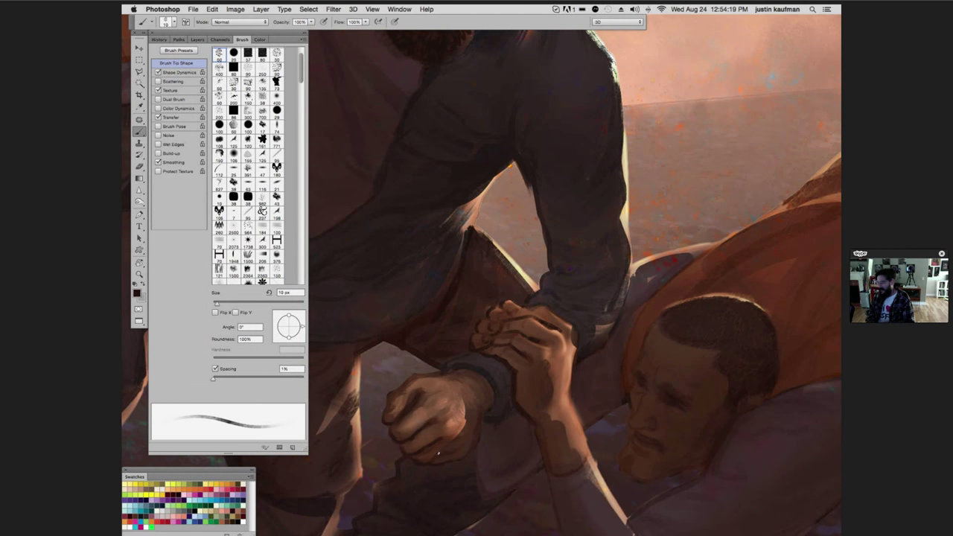
pyautogui.press('super+z')
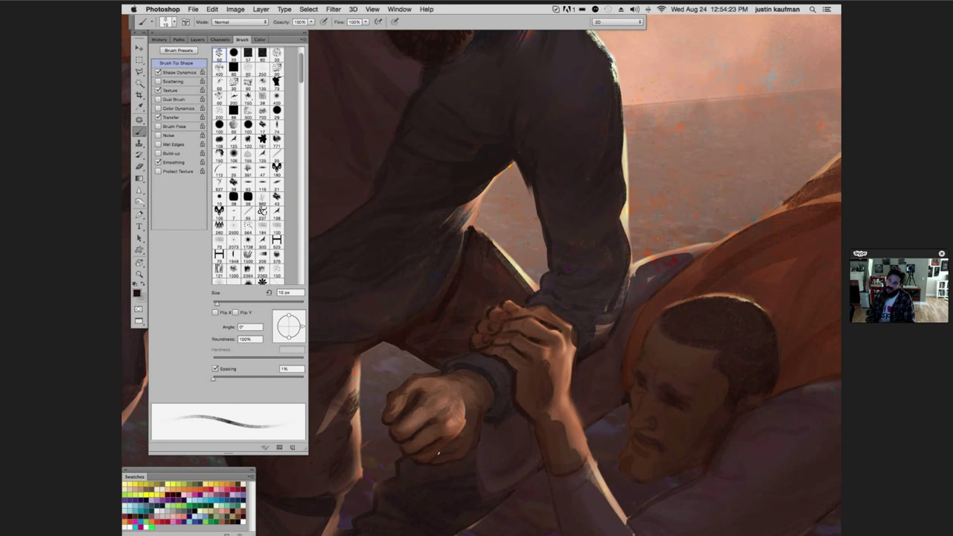
pyautogui.press('super+z')
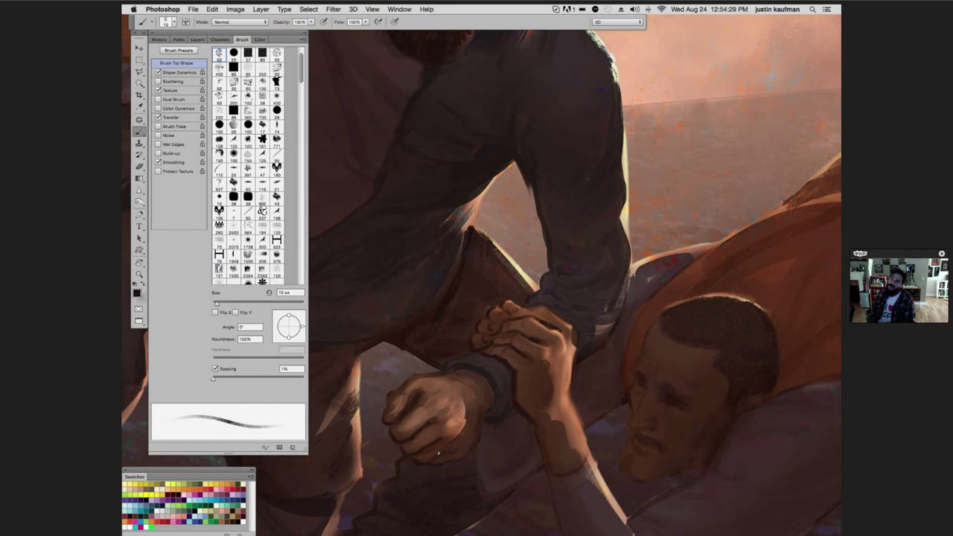
pyautogui.press('super+z')
pyautogui.press('super+z')
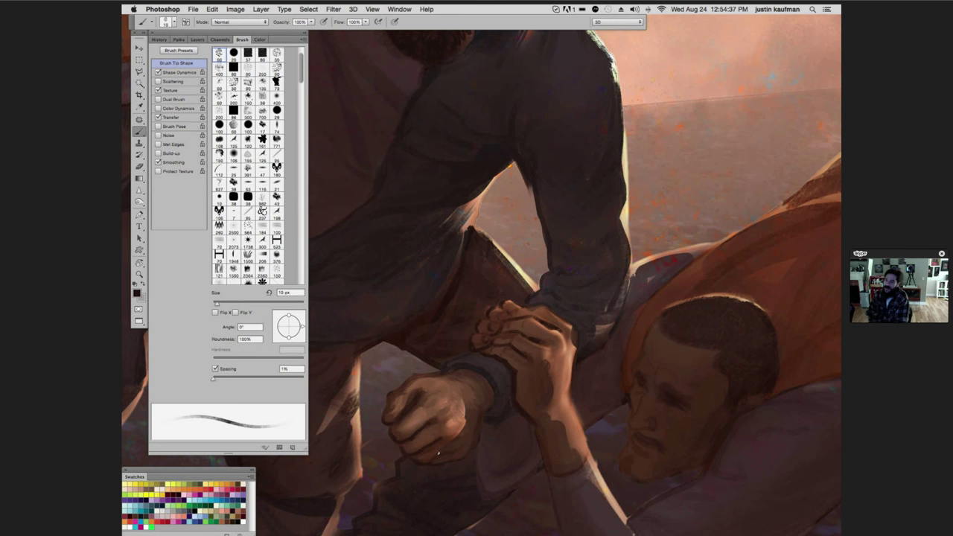
pyautogui.press('super+z')
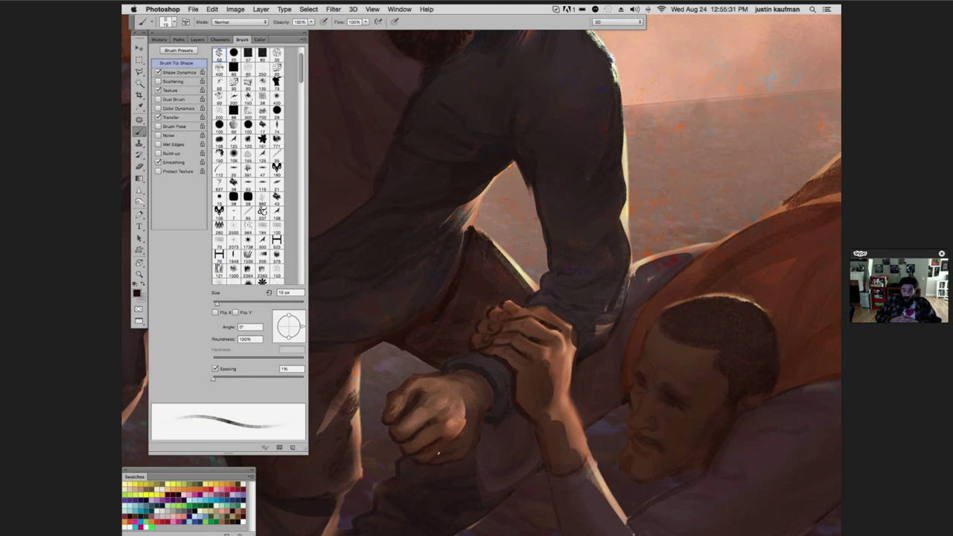
pyautogui.hotkey('ctrl', 'z')
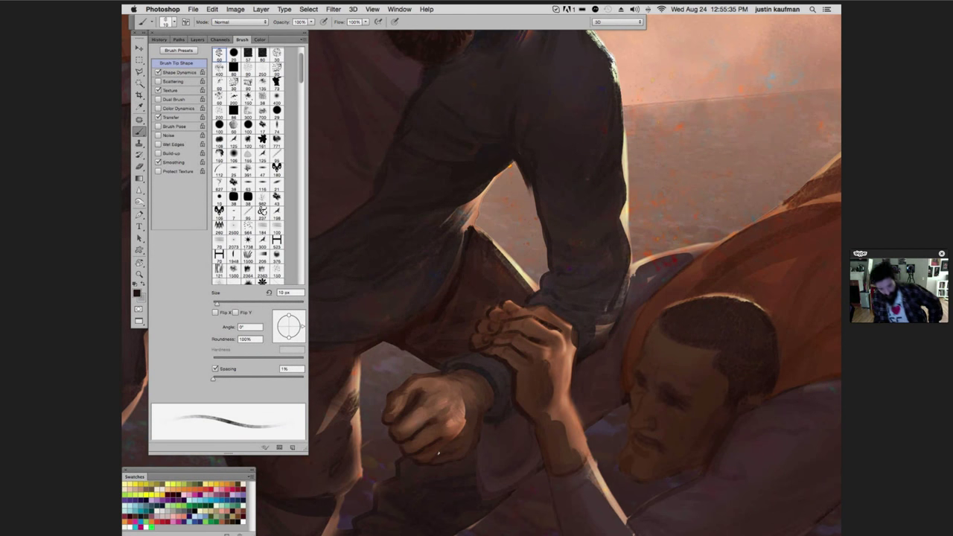
pyautogui.hotkey('ctrl', 'z')
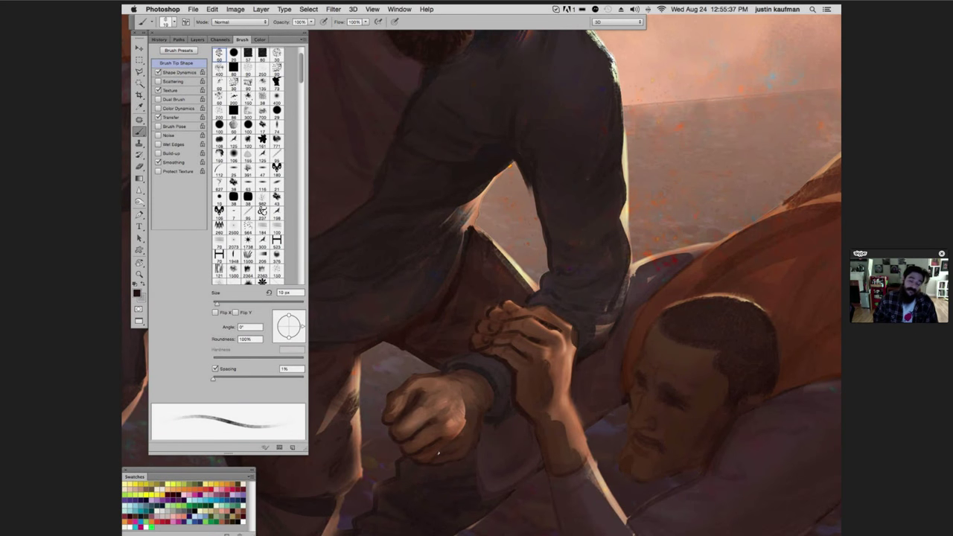
pyautogui.hotkey('ctrl', 'z')
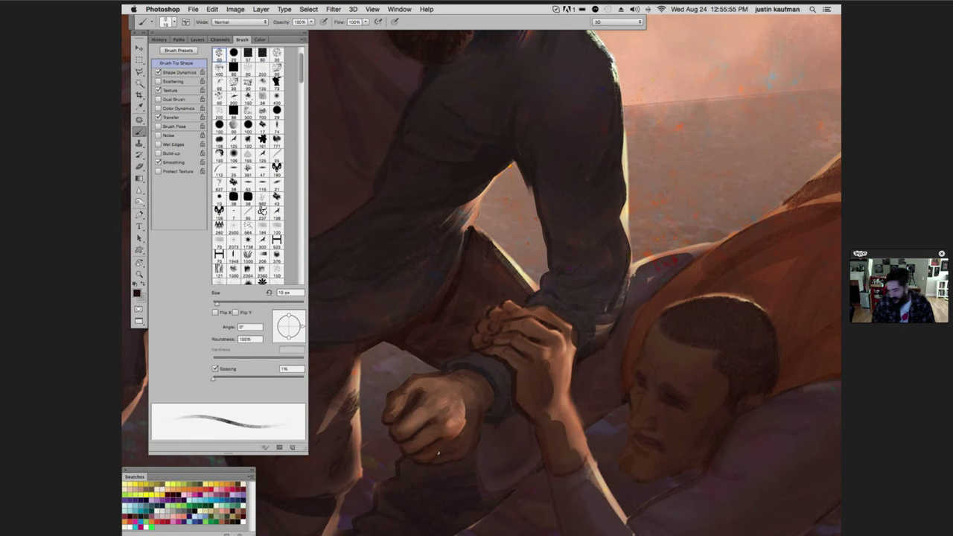
pyautogui.press('super+z')
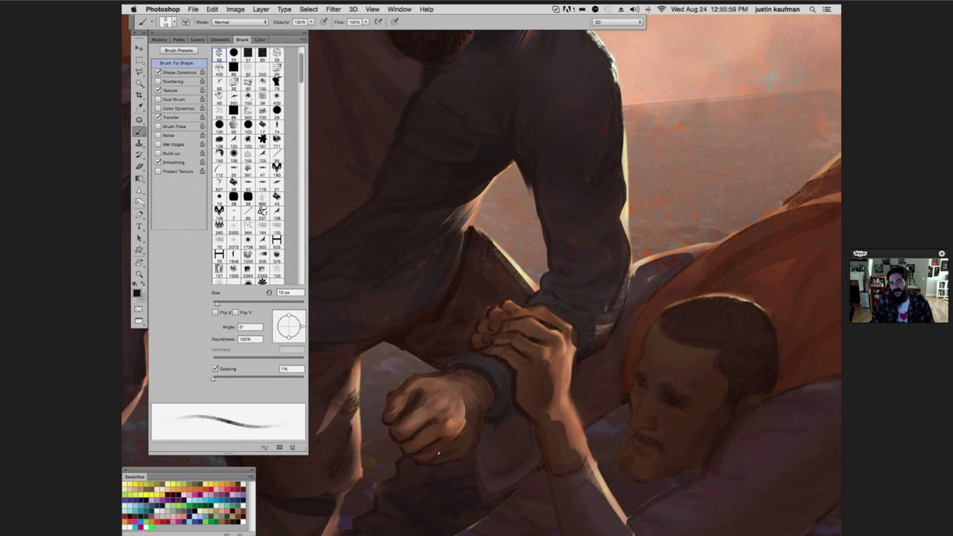
pyautogui.press('super+z')
pyautogui.press('super+z')
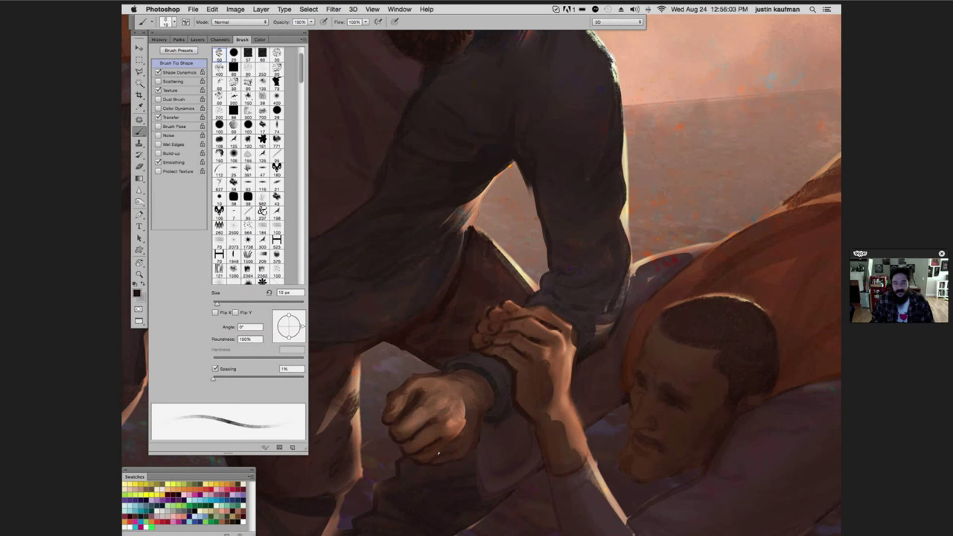
pyautogui.press('super+z')
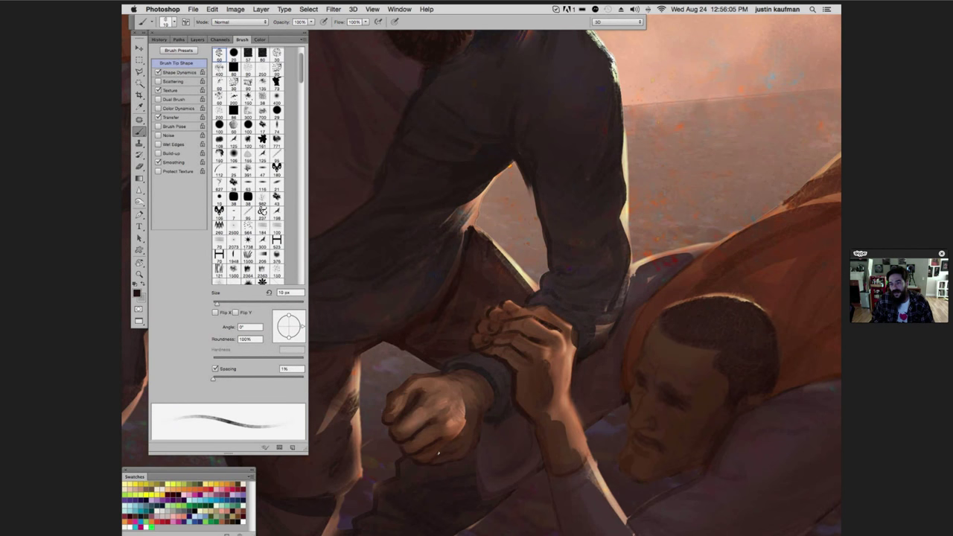
pyautogui.press('super+z')
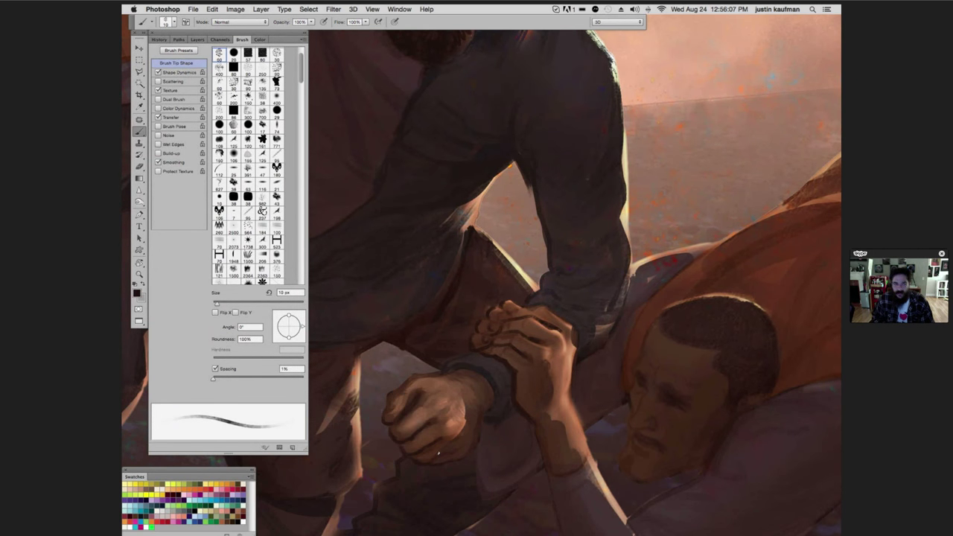
pyautogui.press('super+z')
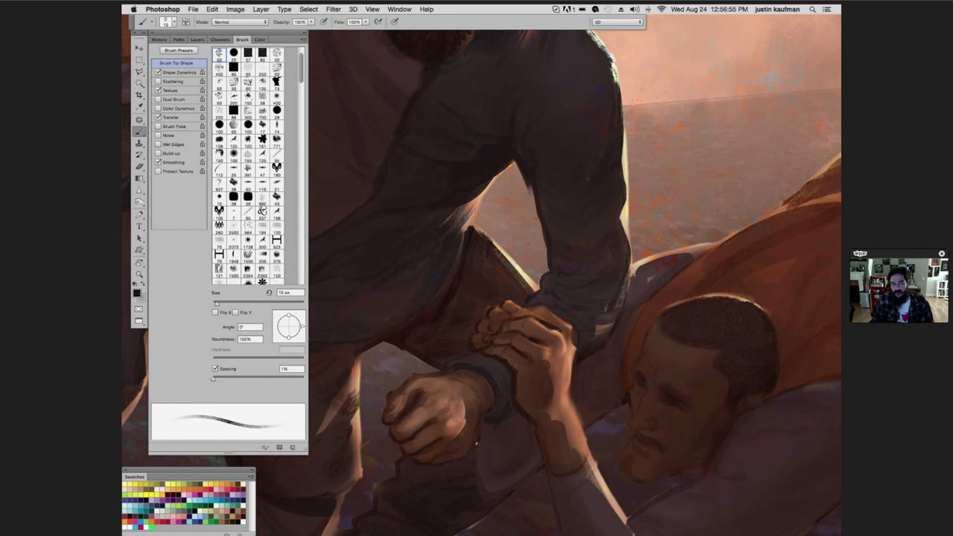
pyautogui.press('d')
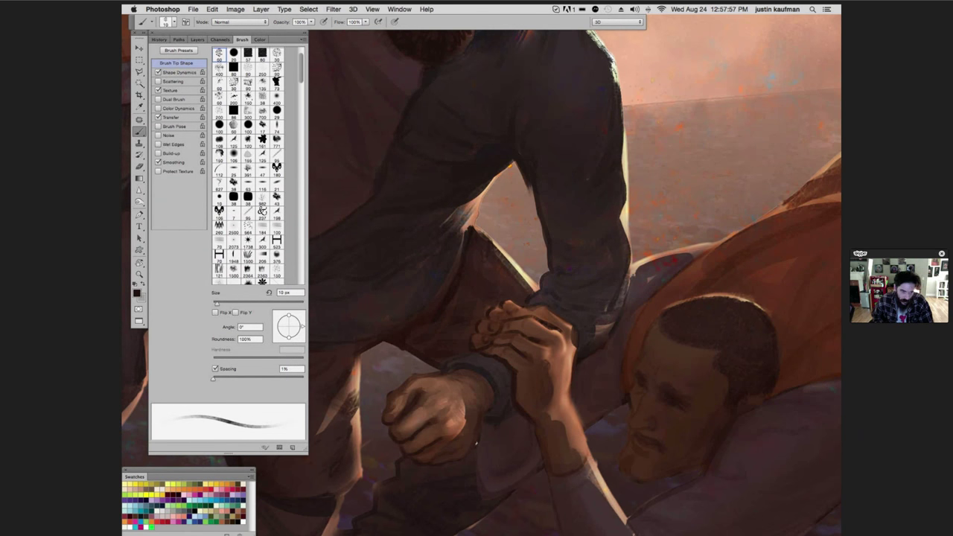
pyautogui.hotkey('ctrl', 'z')
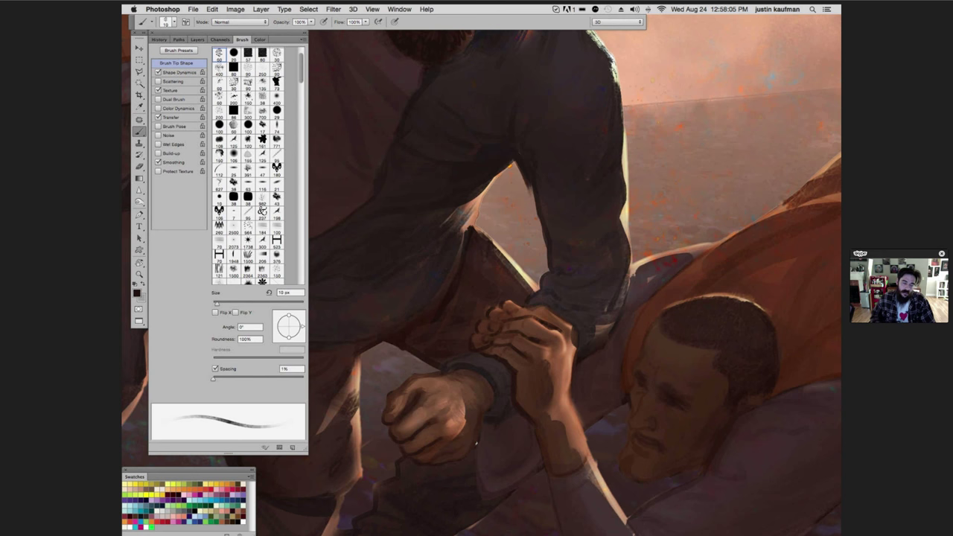
pyautogui.hotkey('ctrl', 'z')
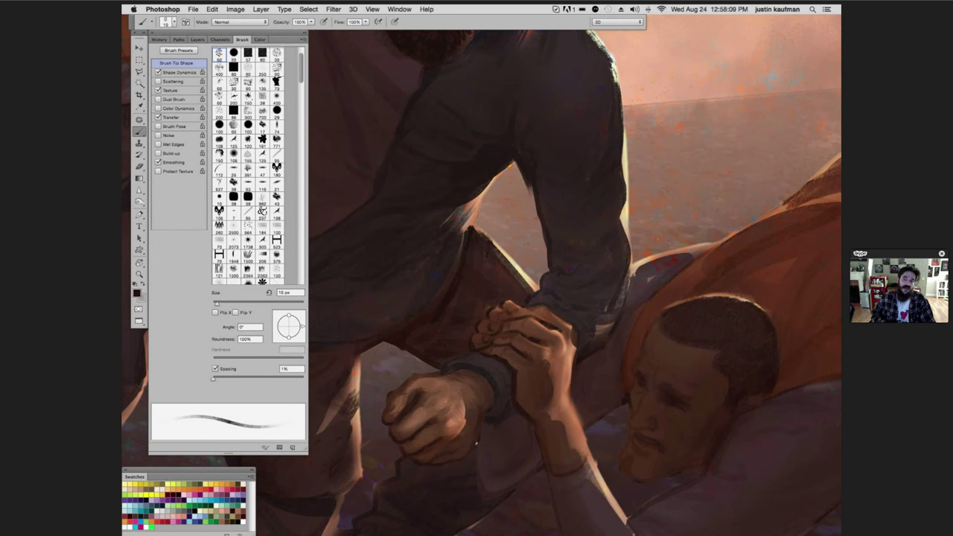
pyautogui.hotkey('ctrl', 'z')
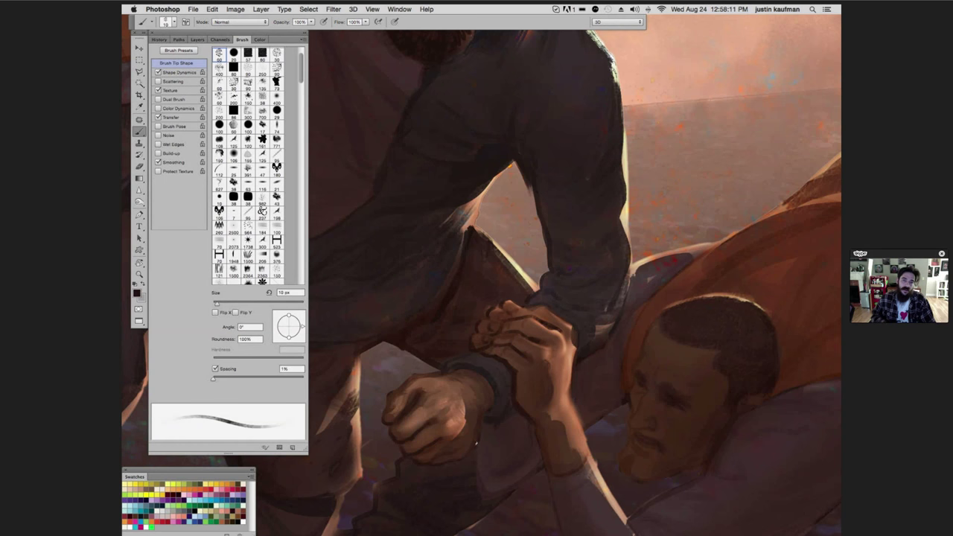
pyautogui.hotkey('ctrl', 'z')
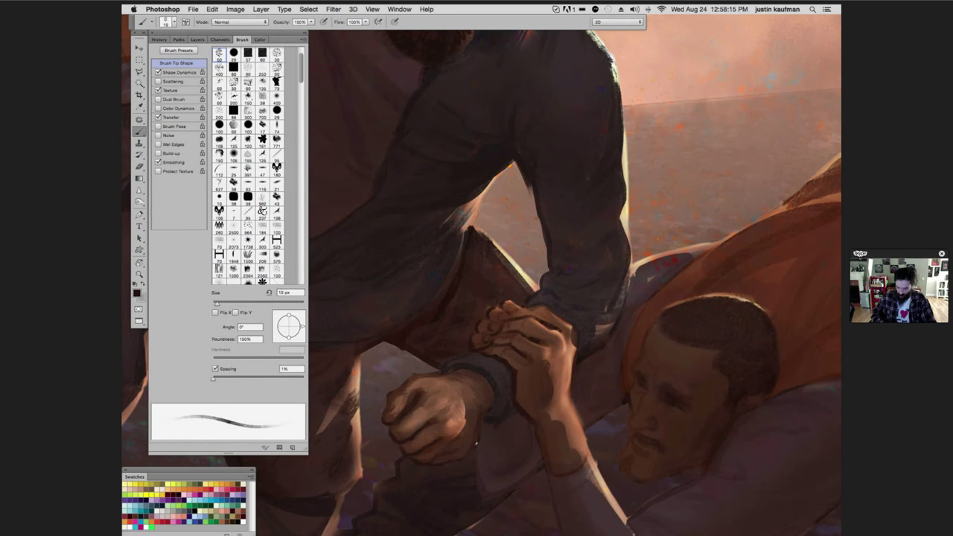
pyautogui.hotkey('ctrl', 'z')
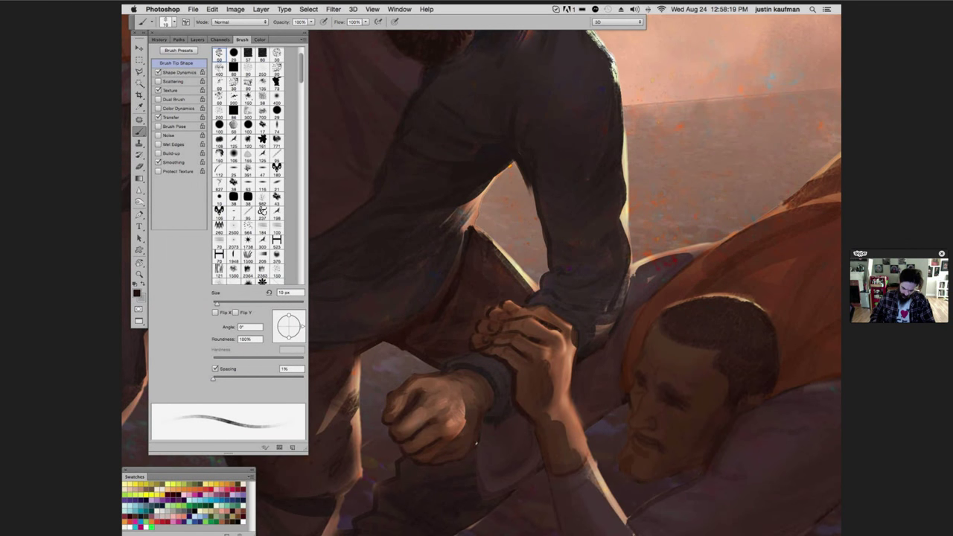
pyautogui.hotkey('ctrl', 'z')
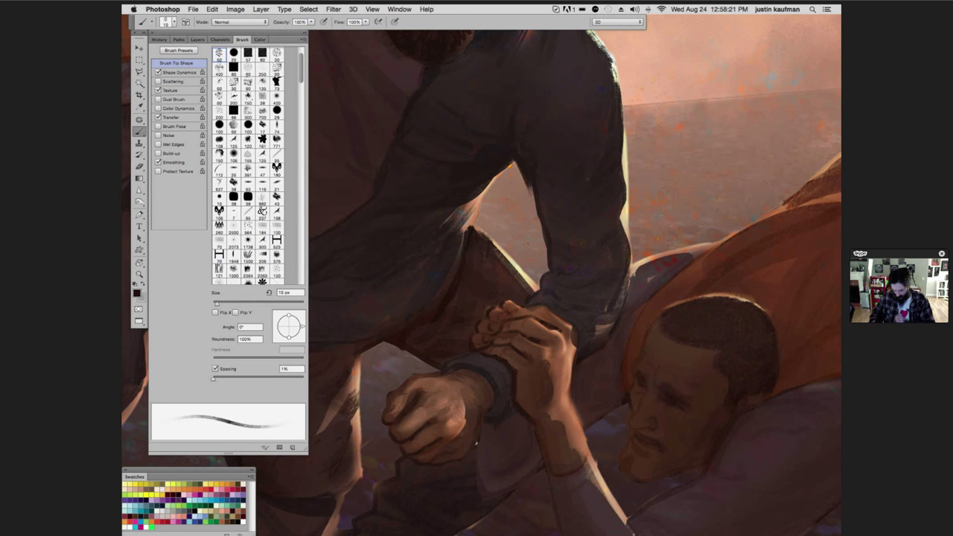
pyautogui.hotkey('ctrl', 'z')
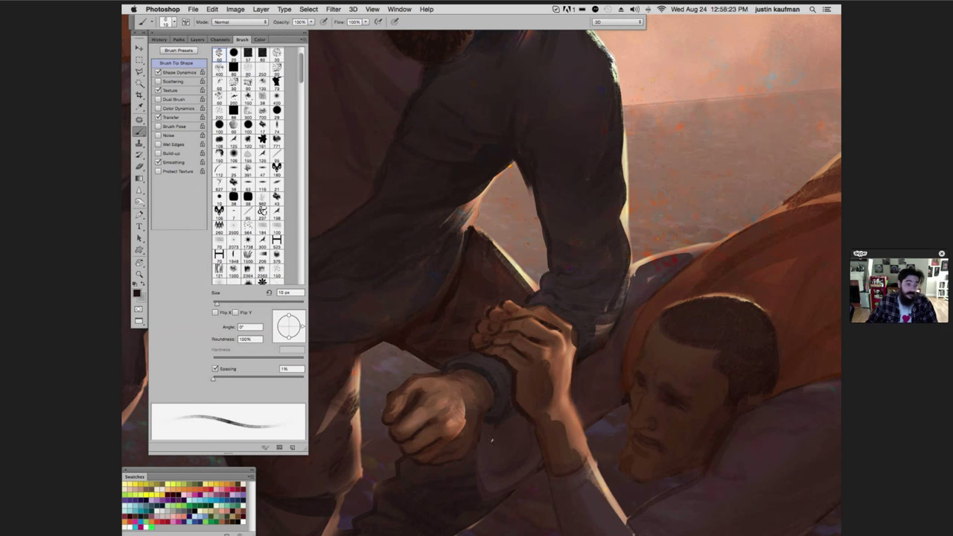
pyautogui.press('super+z')
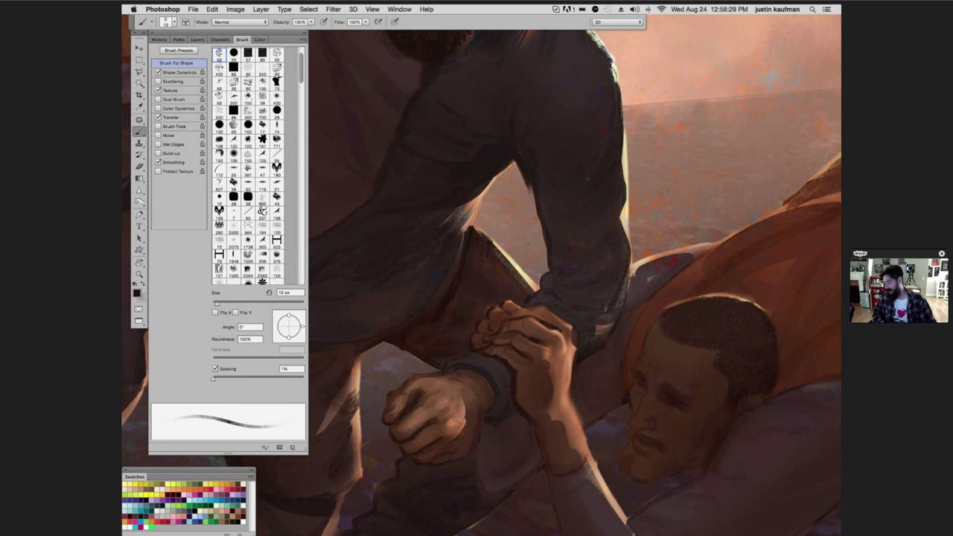
pyautogui.press('super+z')
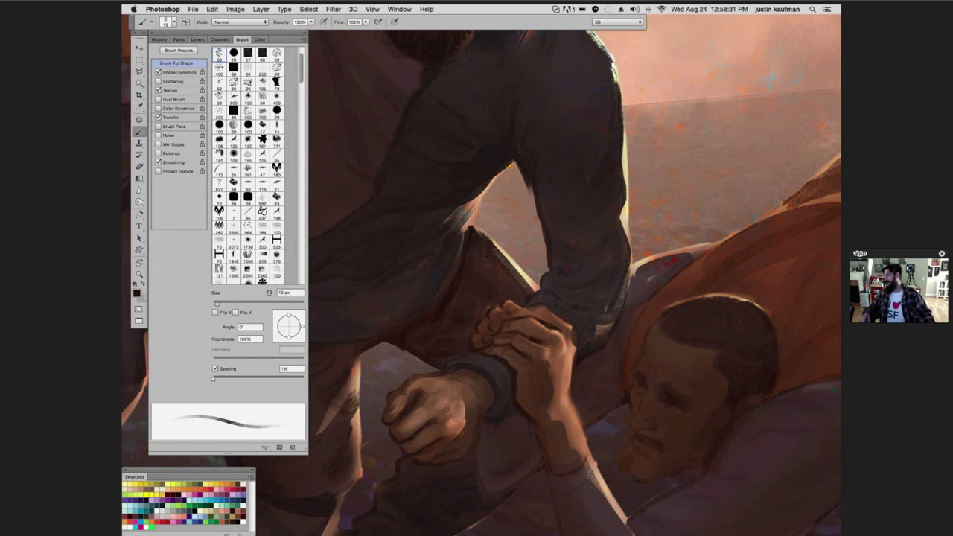
pyautogui.press('super+z')
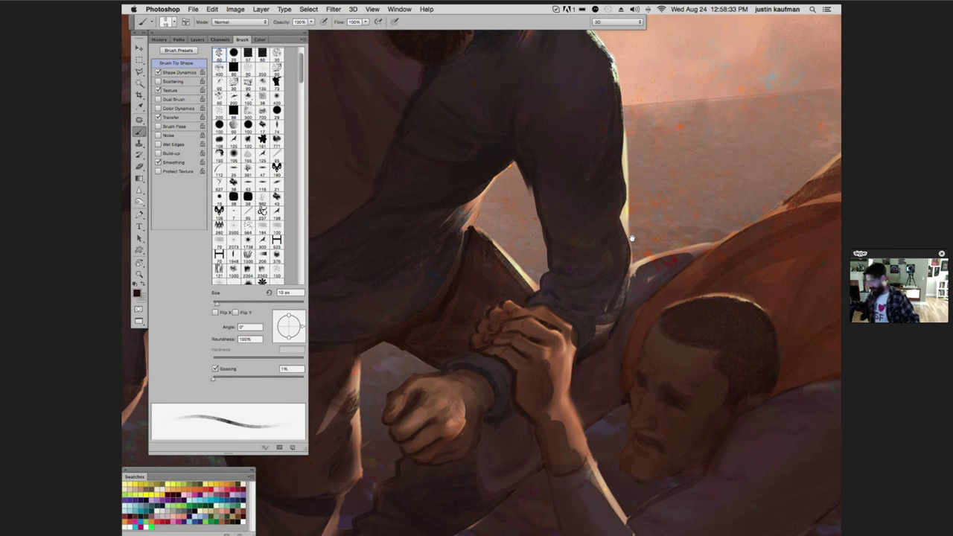
pyautogui.press('super+z')
pyautogui.press('super+z')
# Step: Extend the pale rim light along the outer edge of the reaching man's sleeve cuff in the bottom panel, using sampled colours and an 8 px brush
pyautogui.press('super+minus')
pyautogui.press('super+minus')
pyautogui.press('super+minus')
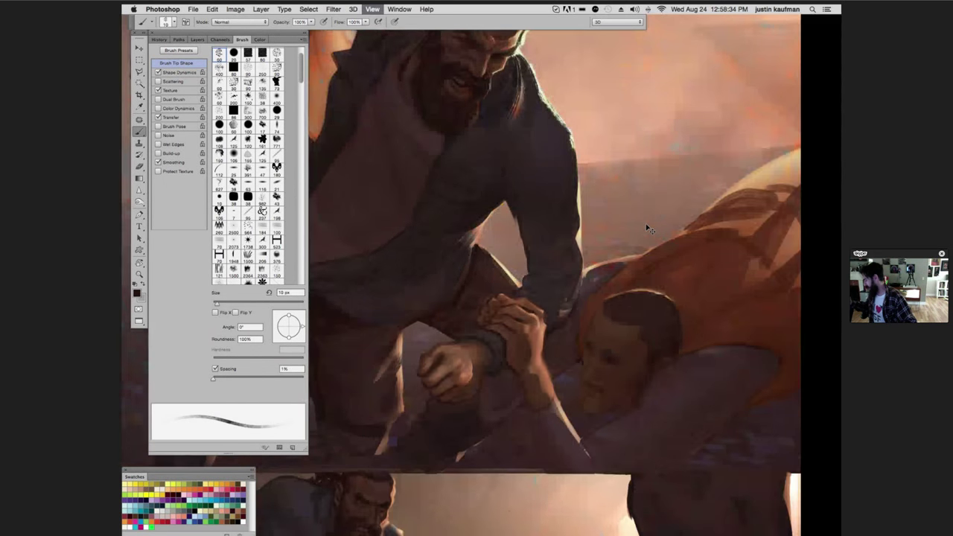
pyautogui.scroll(-5, 491, 298)
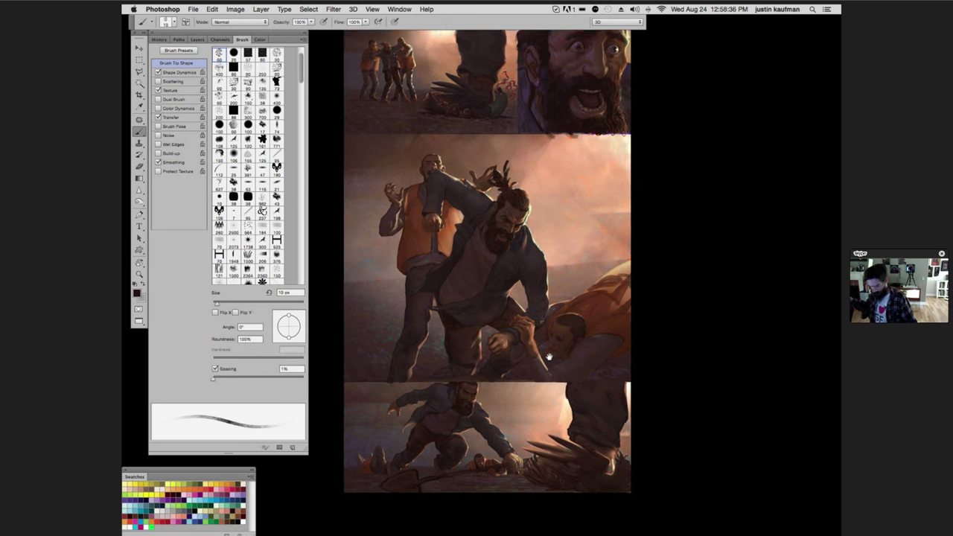
pyautogui.press('z')
pyautogui.moveTo(492, 301); pyautogui.dragTo(614, 244)
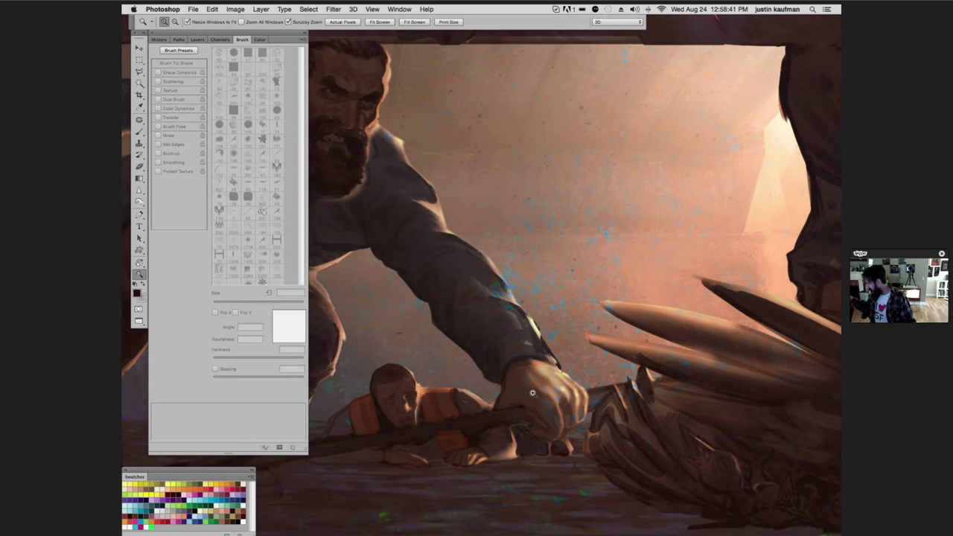
pyautogui.moveTo(511, 394)
pyautogui.mouseDown()
pyautogui.moveTo(547, 380)
pyautogui.moveTo(495, 351)
pyautogui.mouseUp()
pyautogui.press('b')
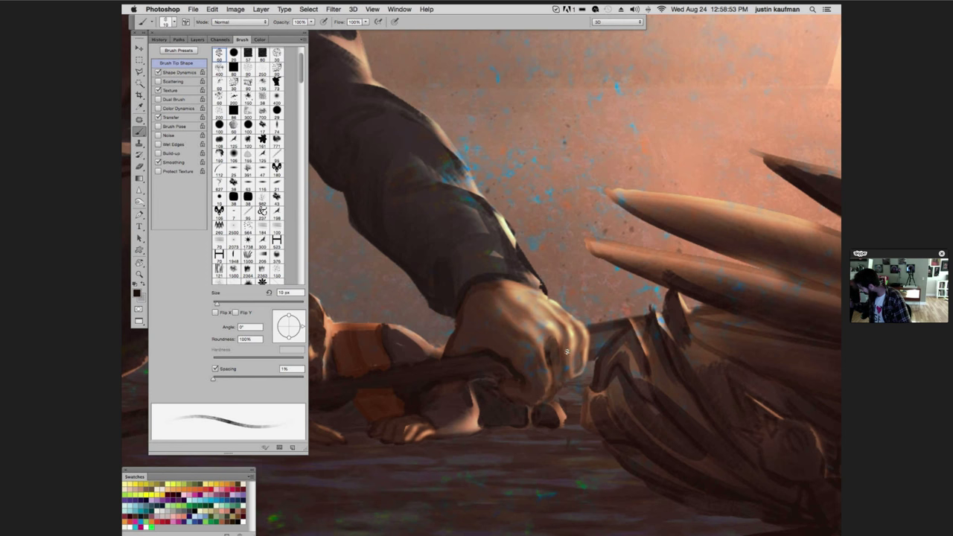
pyautogui.press('[')
pyautogui.press('[')
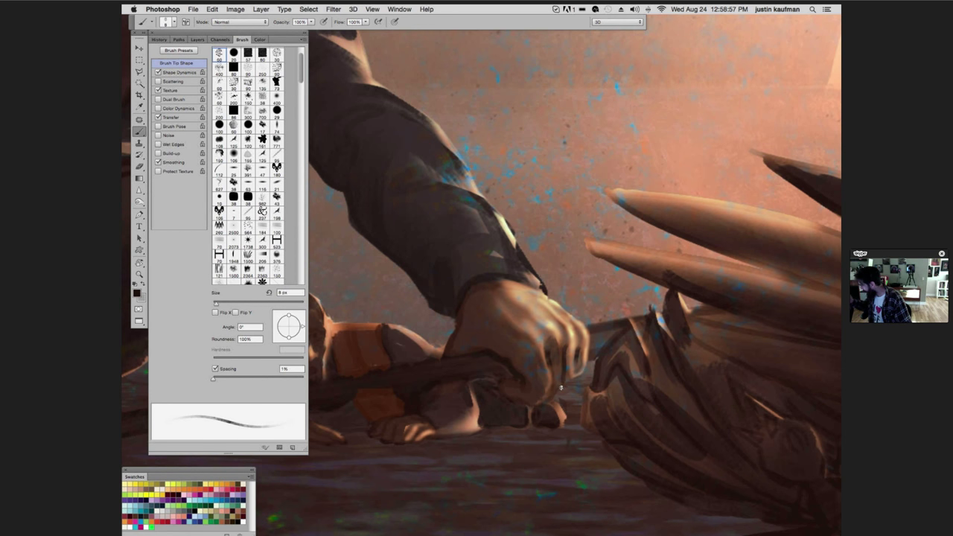
pyautogui.keyDown('alt'); pyautogui.click(536, 282); pyautogui.keyUp('alt')
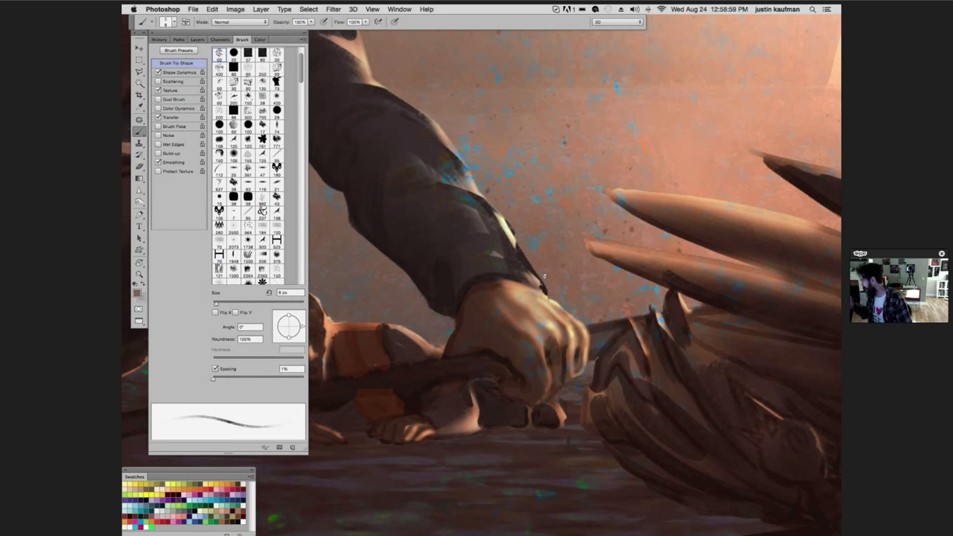
pyautogui.keyDown('alt'); pyautogui.click(512, 231); pyautogui.keyUp('alt')
pyautogui.moveTo(513, 248)
pyautogui.mouseDown()
pyautogui.moveTo(545, 289)
pyautogui.moveTo(496, 235)
pyautogui.moveTo(509, 265)
pyautogui.moveTo(501, 252)
pyautogui.moveTo(544, 285)
pyautogui.mouseUp()
pyautogui.keyDown('alt'); pyautogui.click(521, 267); pyautogui.keyUp('alt')
# Step: Darken and sharpen the cuff opening around the reaching man's wrist with a sampled near-black tone and a 9 px brush
pyautogui.keyDown('alt'); pyautogui.click(465, 300); pyautogui.keyUp('alt')
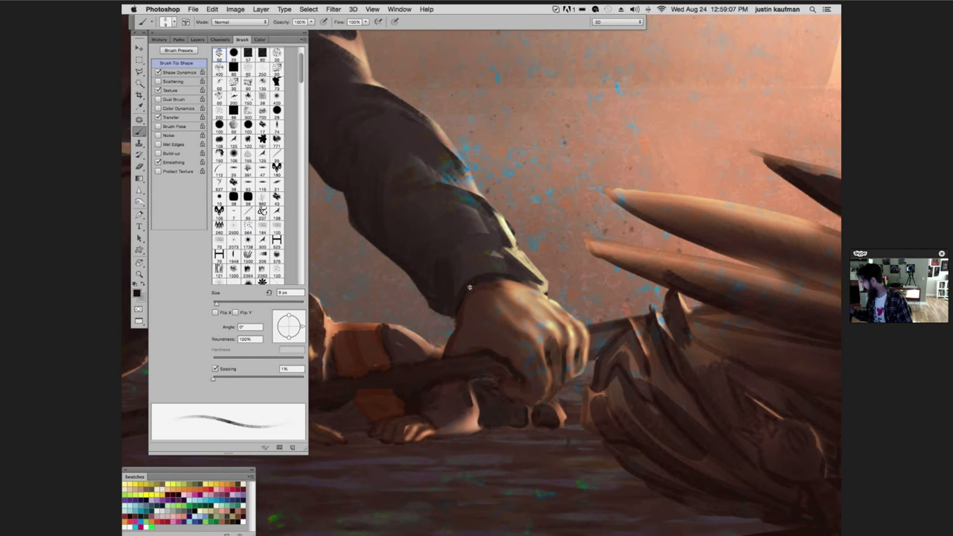
pyautogui.moveTo(482, 283); pyautogui.dragTo(549, 292)
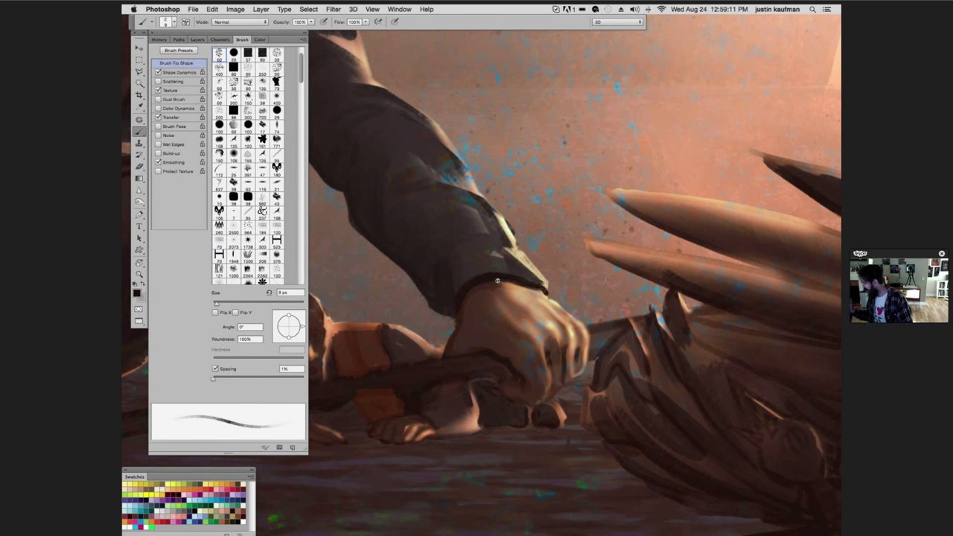
pyautogui.moveTo(474, 279); pyautogui.dragTo(461, 284)
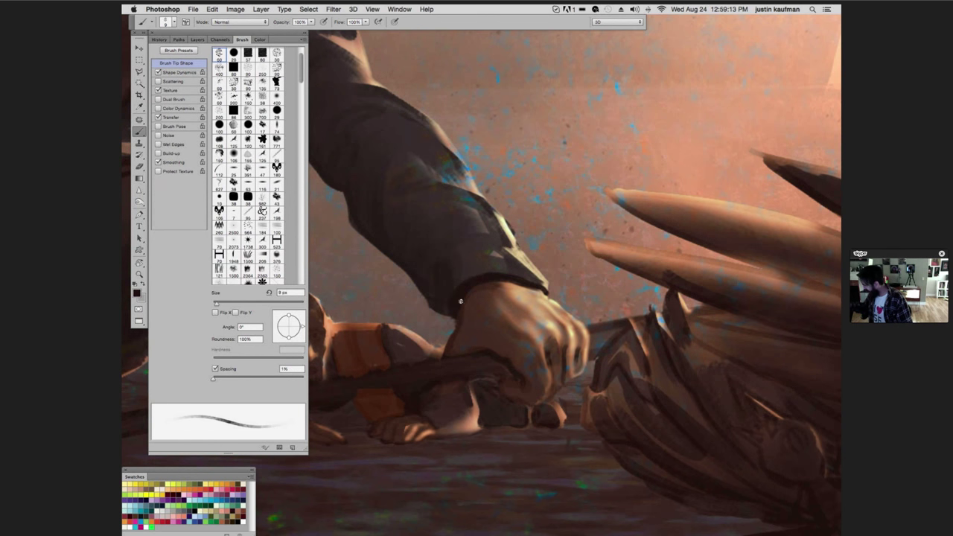
# Step: Blend the shadow on the forearm sleeve above the cuff with a sampled dark sleeve tone, enlarging the brush to 25 px
pyautogui.keyDown('alt'); pyautogui.click(488, 240); pyautogui.keyUp('alt')
pyautogui.press(']')
pyautogui.press(']')
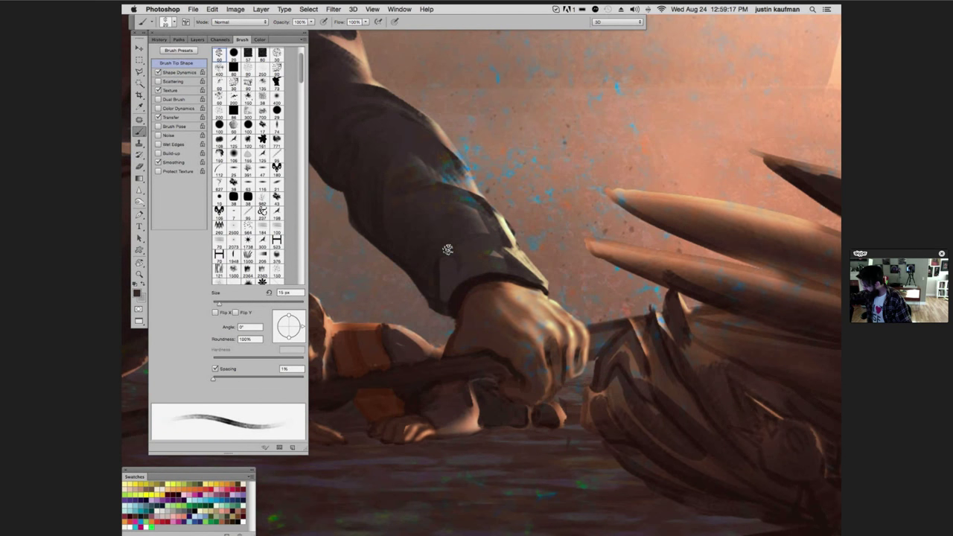
pyautogui.press(']')
pyautogui.press(']')
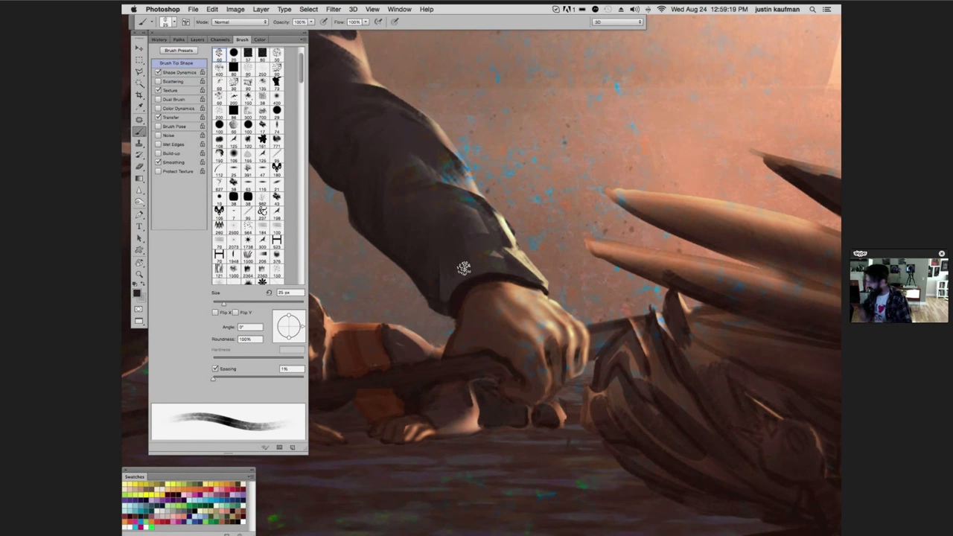